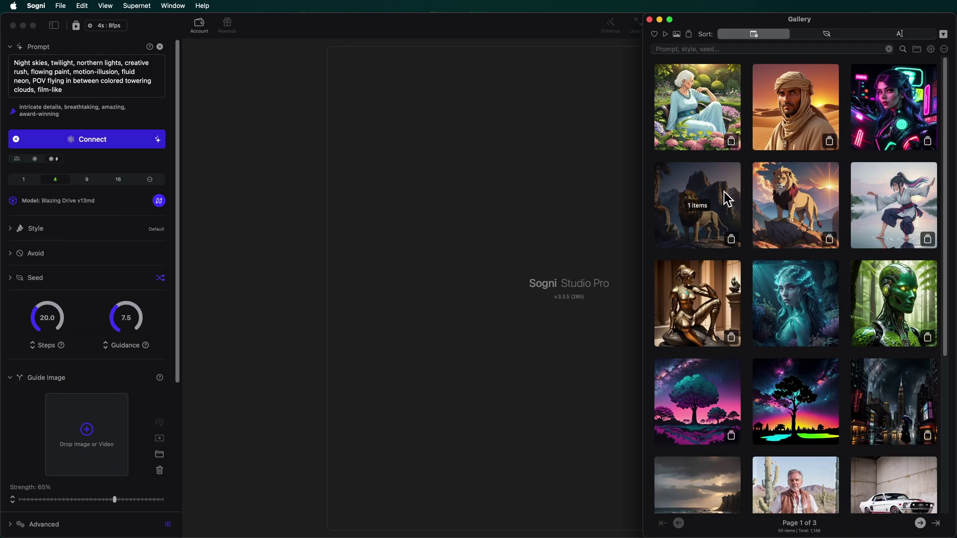
Open the lion-on-a-mountaintop image from the gallery to reveal its restorable prompt and settings
click(726, 200)
mouse_move(678, 139)
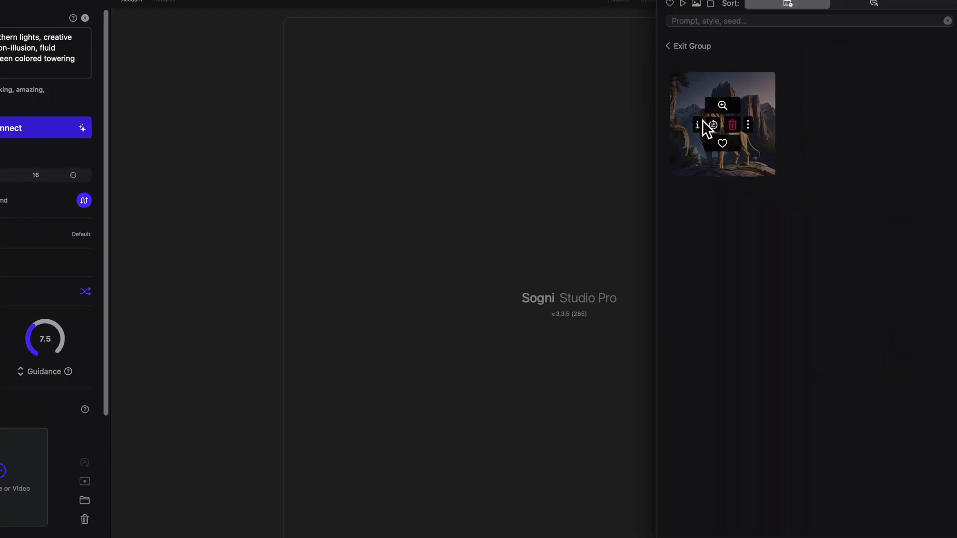
Change the model from Blazing Drive to DreamShaper v8 768px, filtering the picker to SD models
click(707, 125)
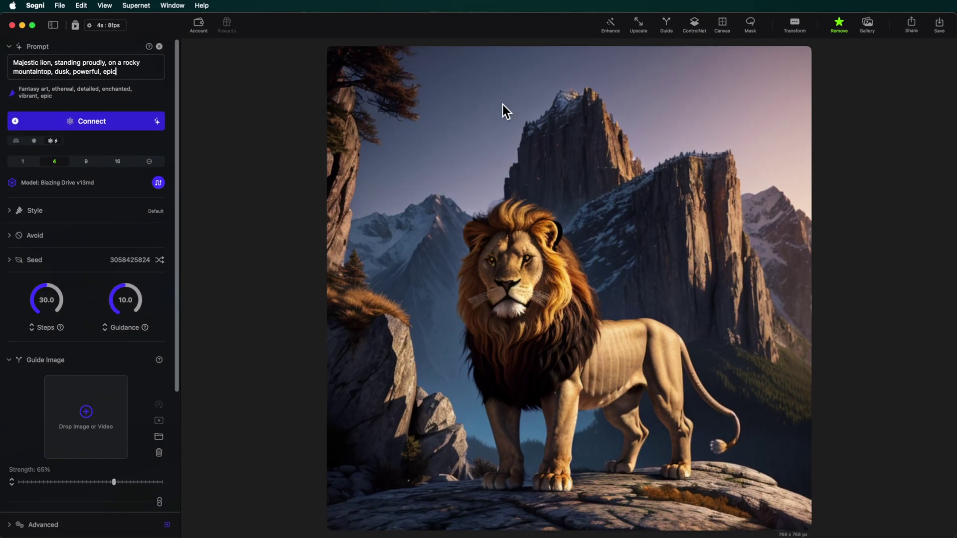
click(83, 201)
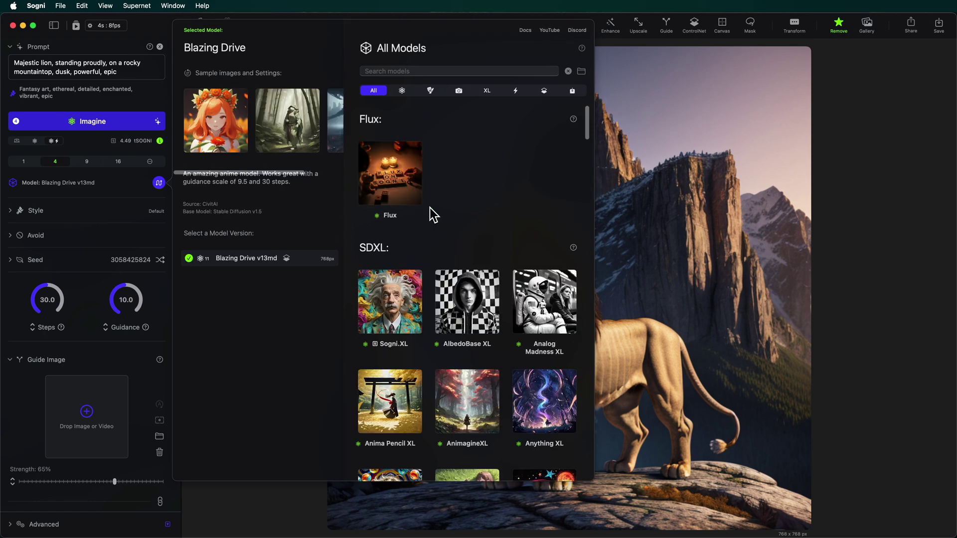
click(547, 91)
click(467, 357)
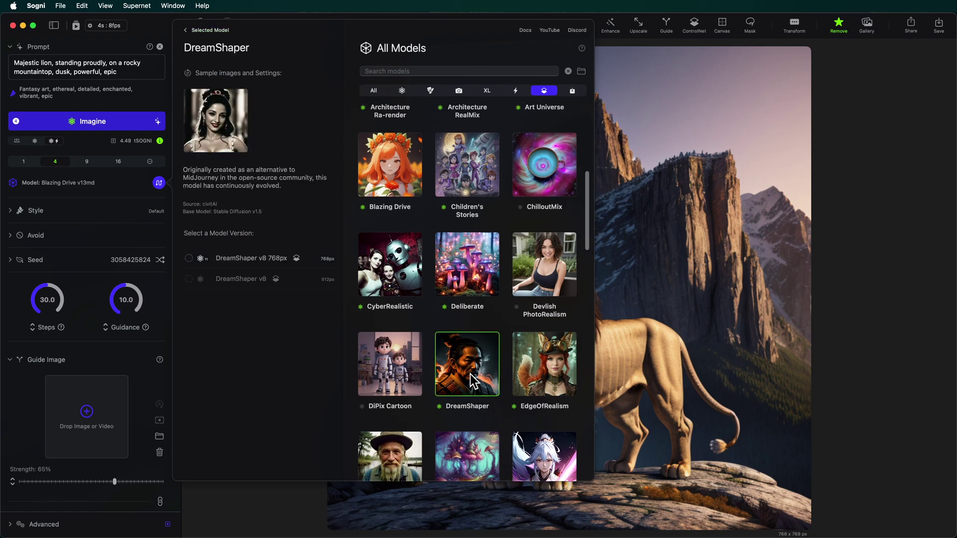
click(250, 258)
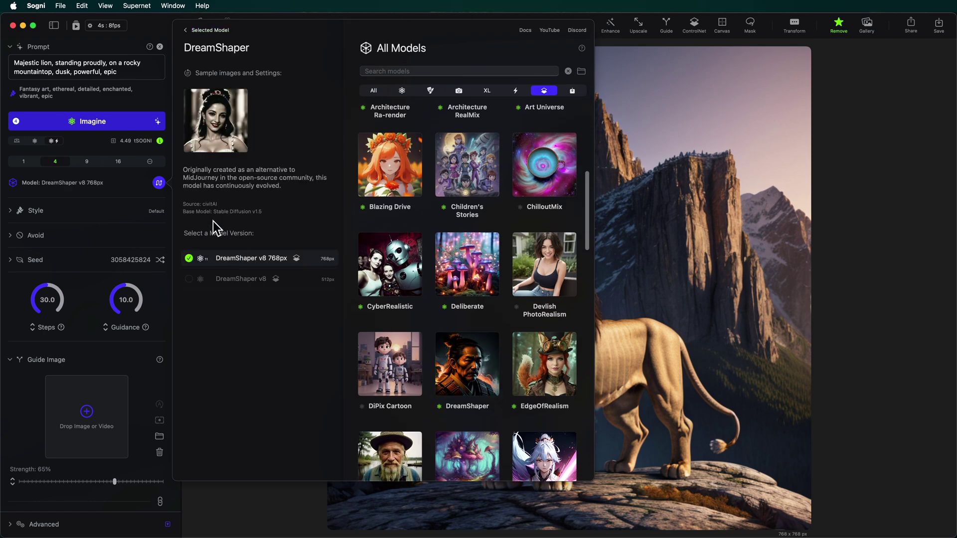
click(158, 183)
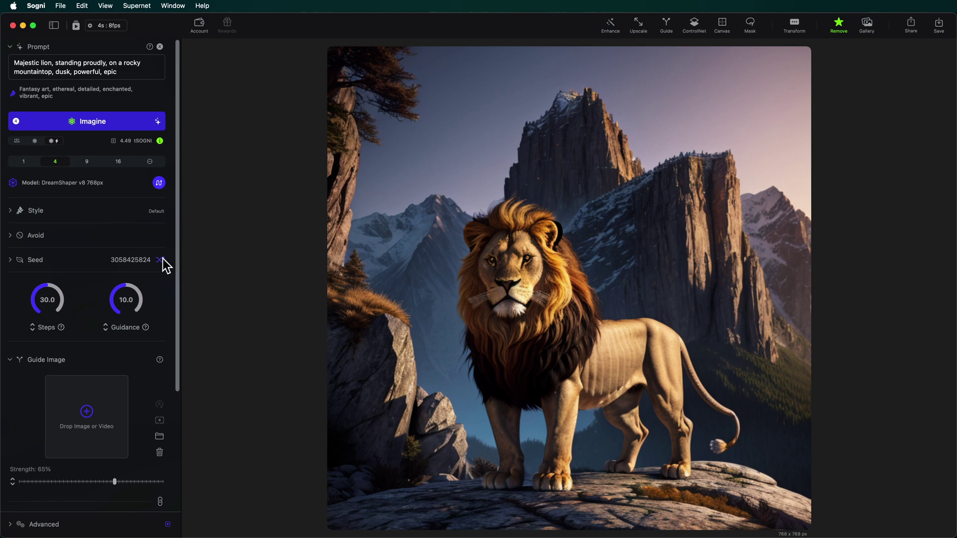
Enable ControlNet on the lion image and choose the Tile Resample CN model
scroll(115, 238, down, 1)
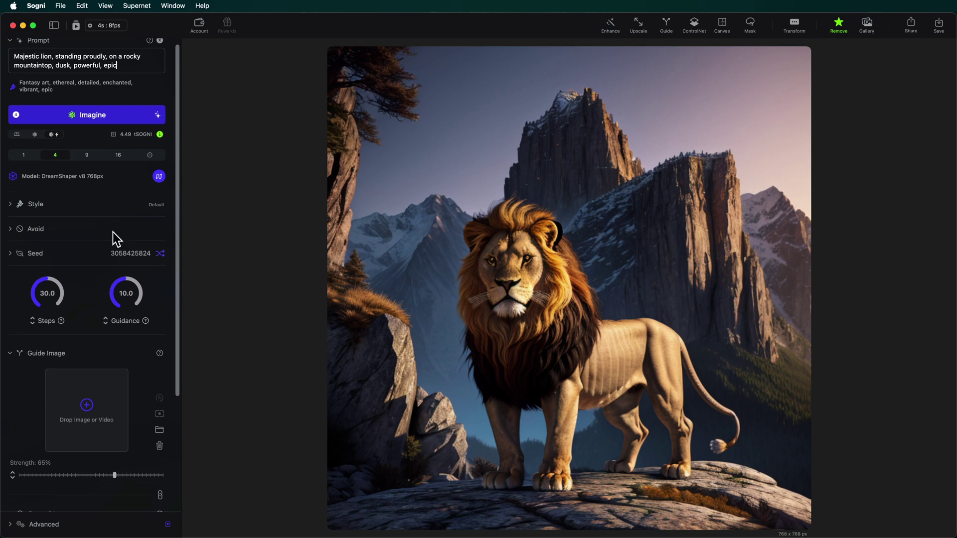
click(694, 25)
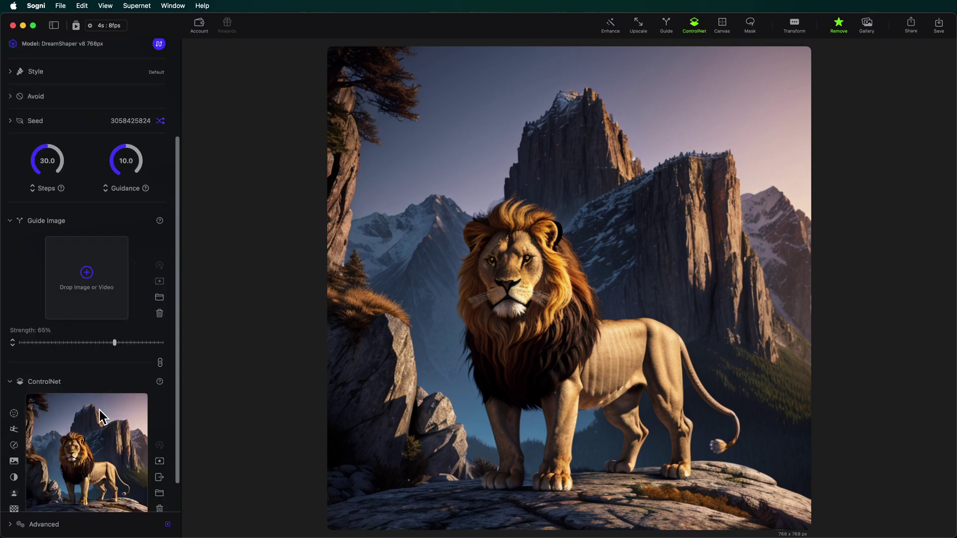
click(82, 455)
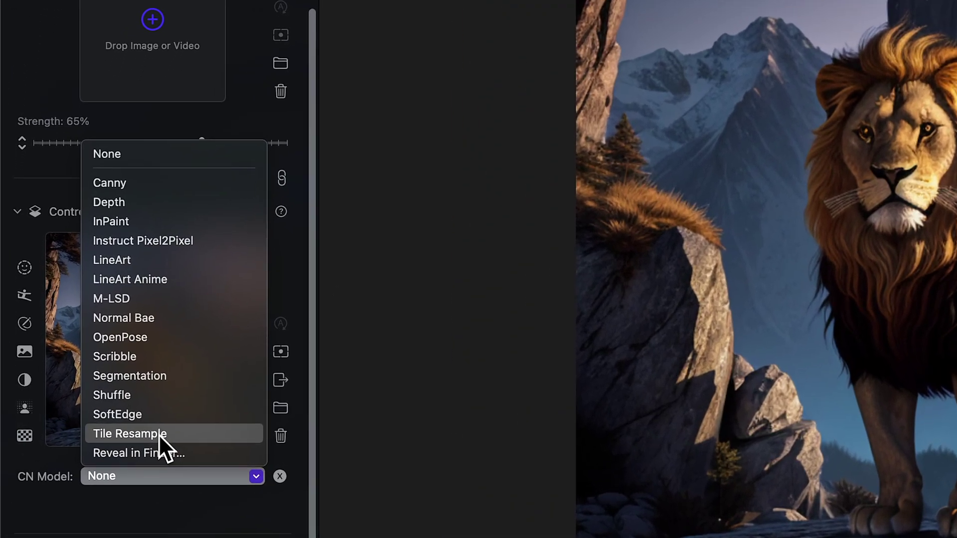
click(158, 435)
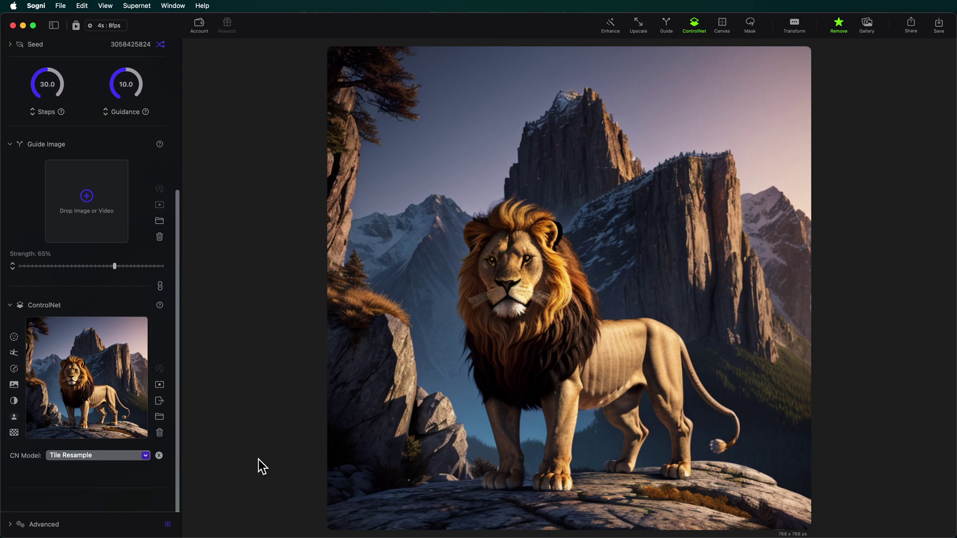
scroll(42, 219, up, 10)
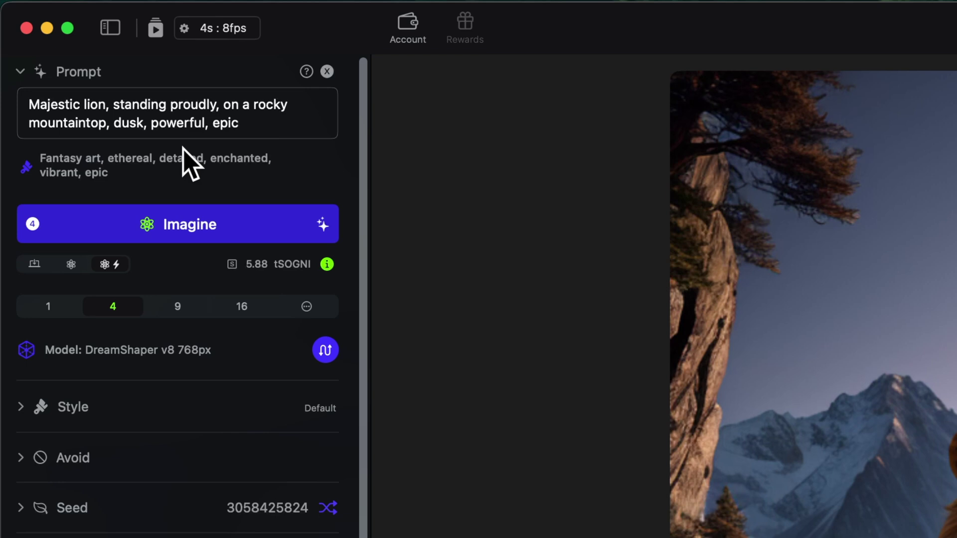
Remove 'dusk' from the prompt and append ', starry sky, galaxies'
double_click(137, 122)
key(BackSpace)
key(BackSpace)
click(260, 122)
text(, starry sky, galaxi)
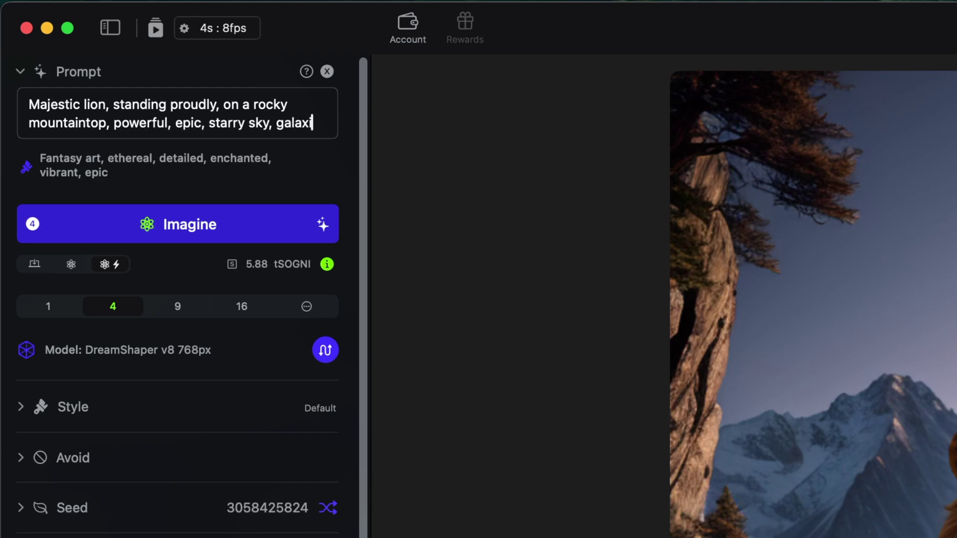
text(es)
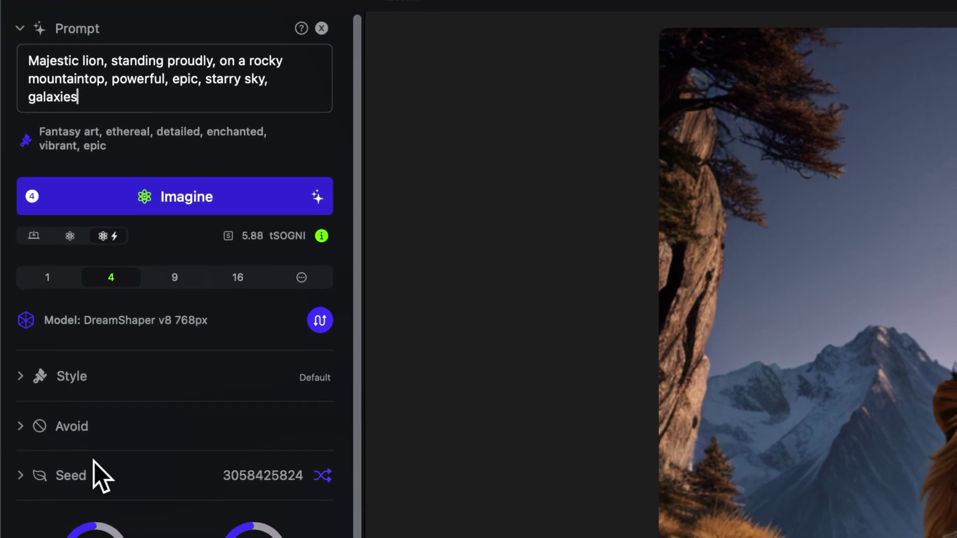
Append ', sun, sunlight, sunshine, day, daytime, daylight' to the Avoid list
click(74, 427)
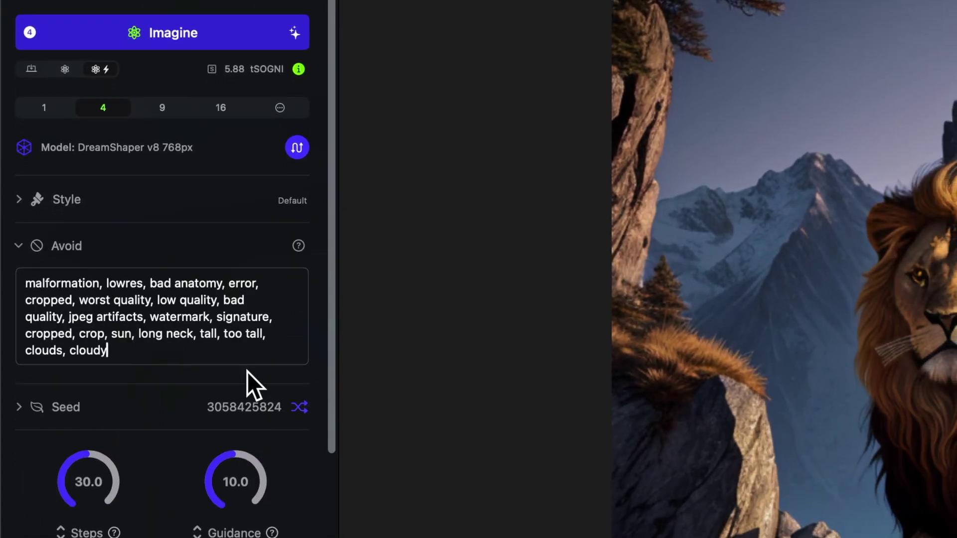
text(, sun, sunlight, sunshine, )
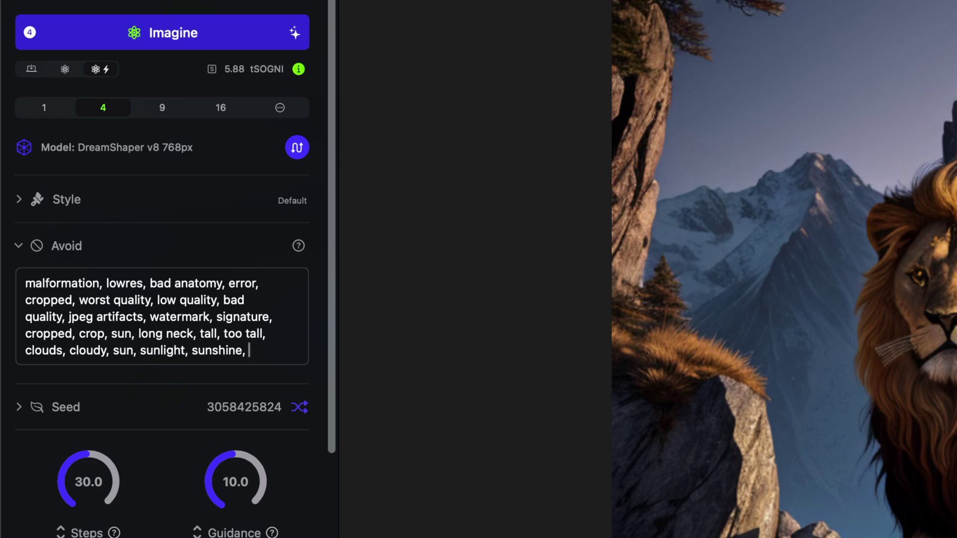
text(day, daytime, daylight)
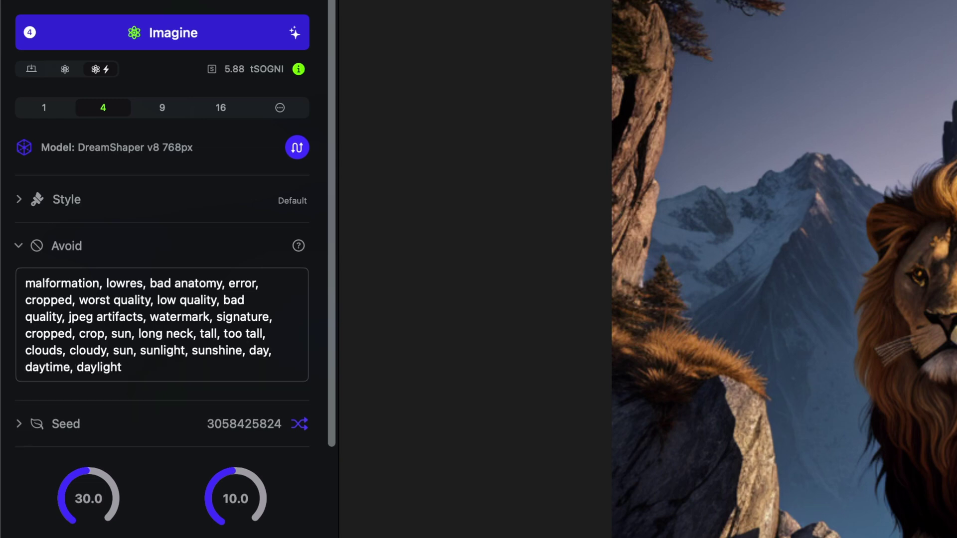
click(67, 244)
Generate four lion images from the new starry-sky prompt
scroll(67, 249, down, 10)
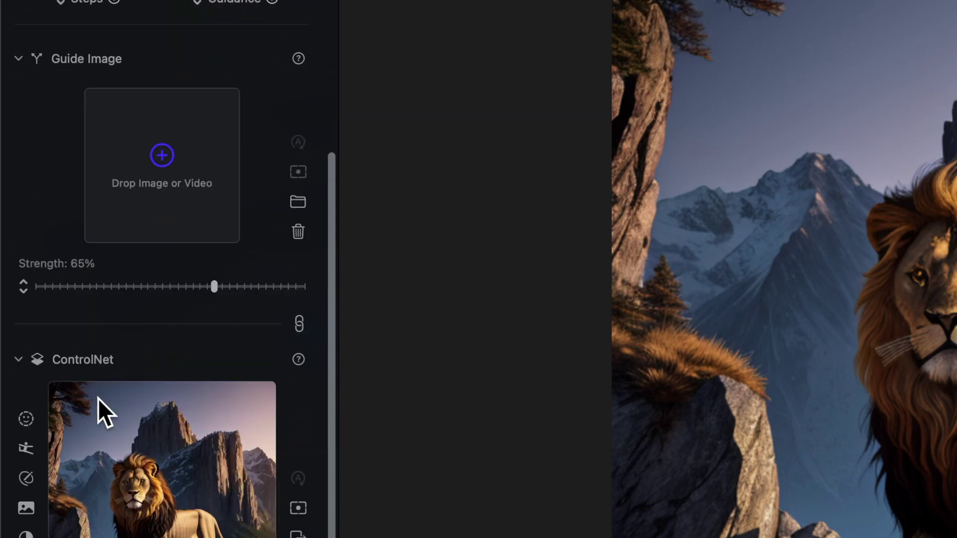
scroll(98, 399, up, 10)
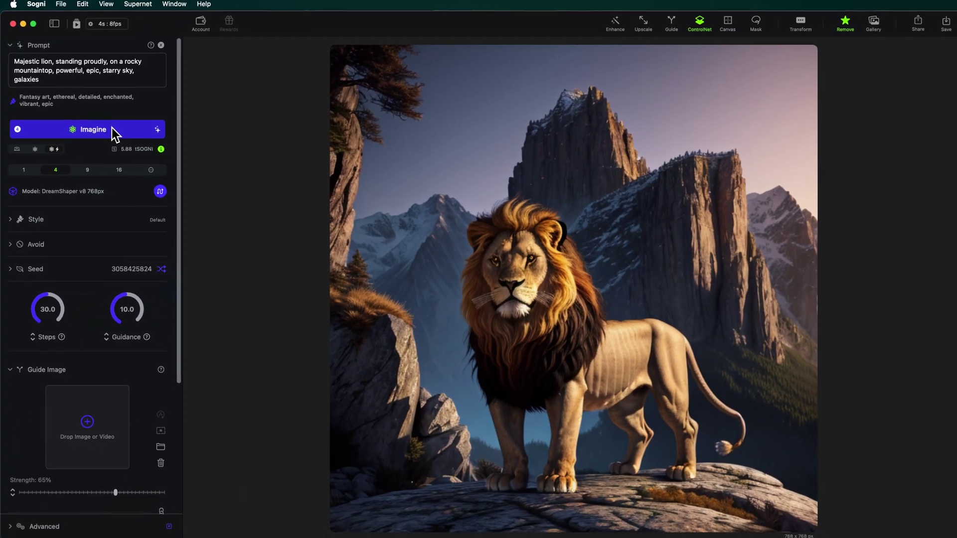
click(207, 30)
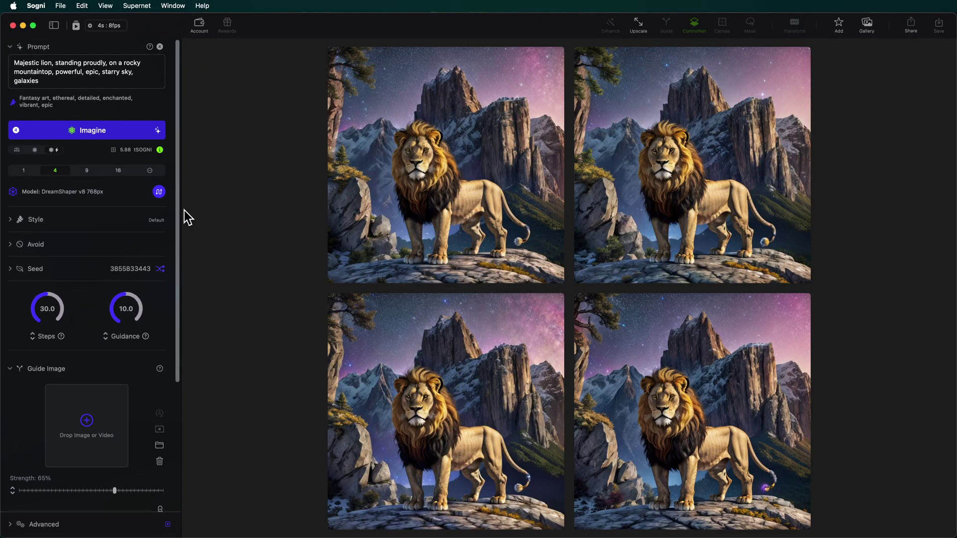
Widen the settings panel and view the second lion variation on its own
drag(181, 212, 368, 246)
scroll(244, 237, down, 10)
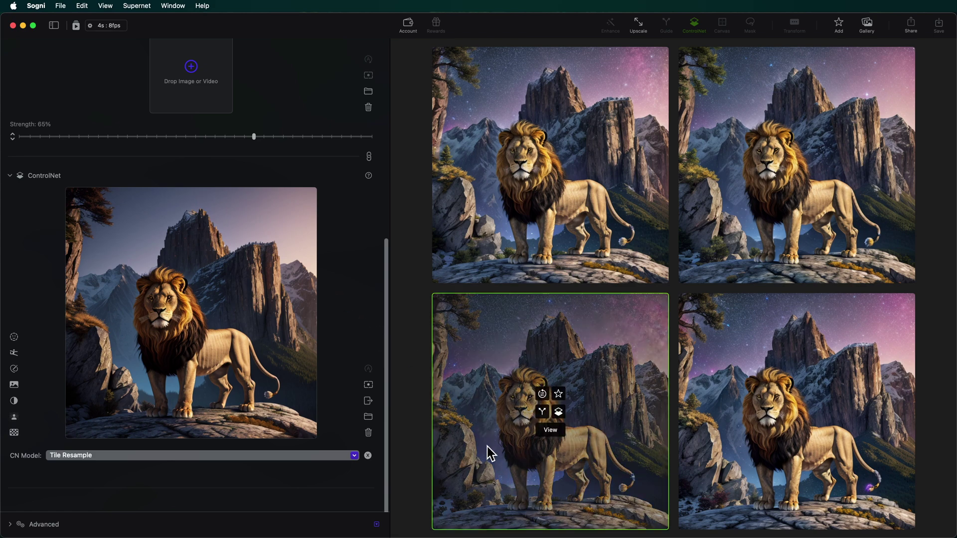
mouse_move(547, 250)
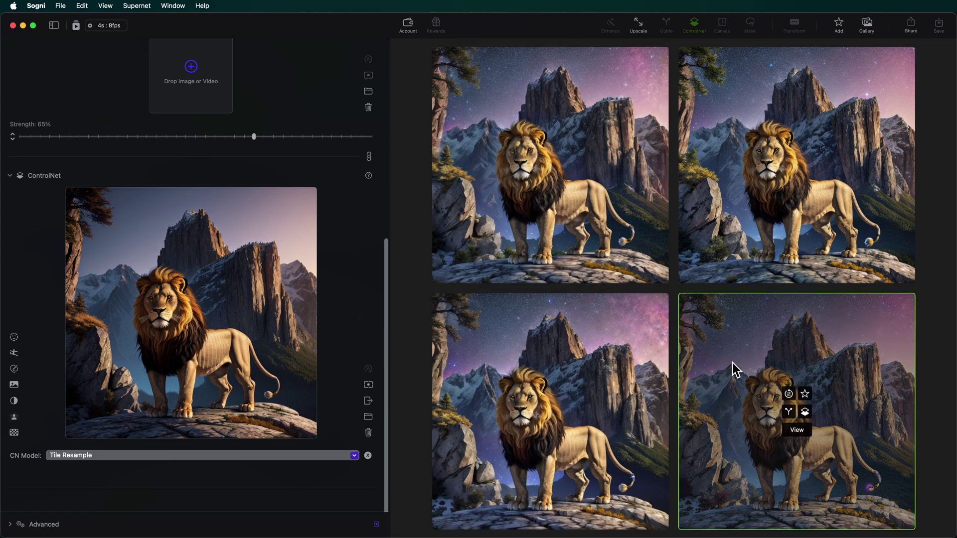
click(771, 206)
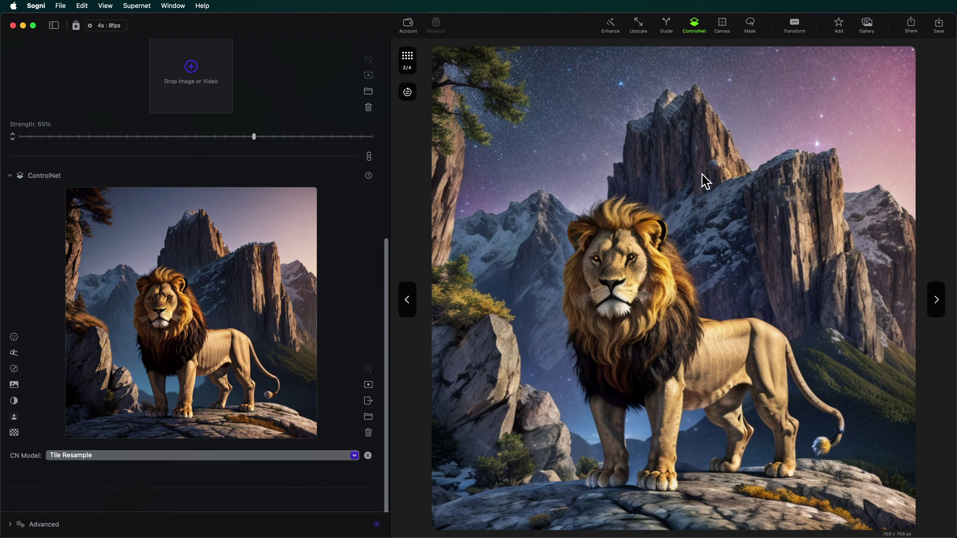
Enhance the opened starry-sky lion into a sharper 1024 x 1024 image
click(611, 28)
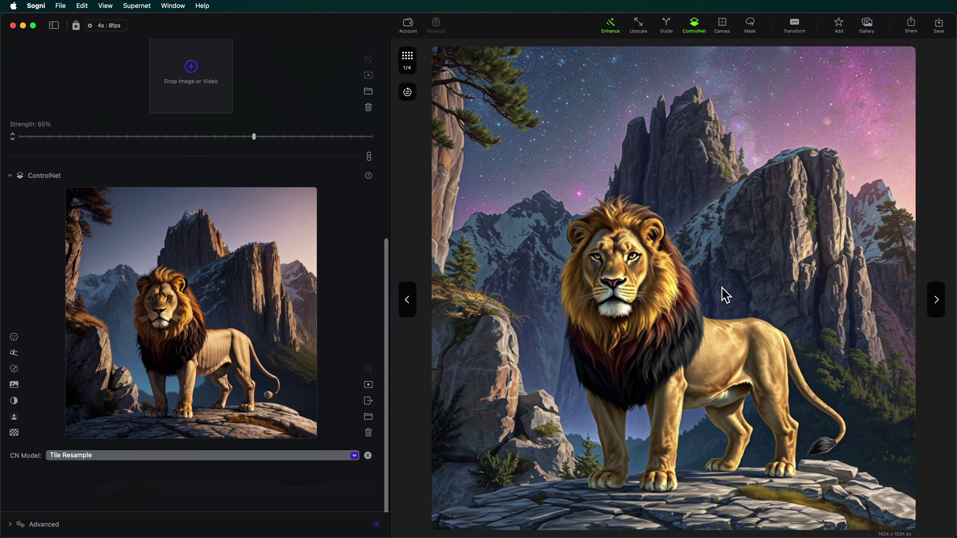
Use the enhanced lion as the ControlNet reference and generate four new images
drag(687, 277, 191, 347)
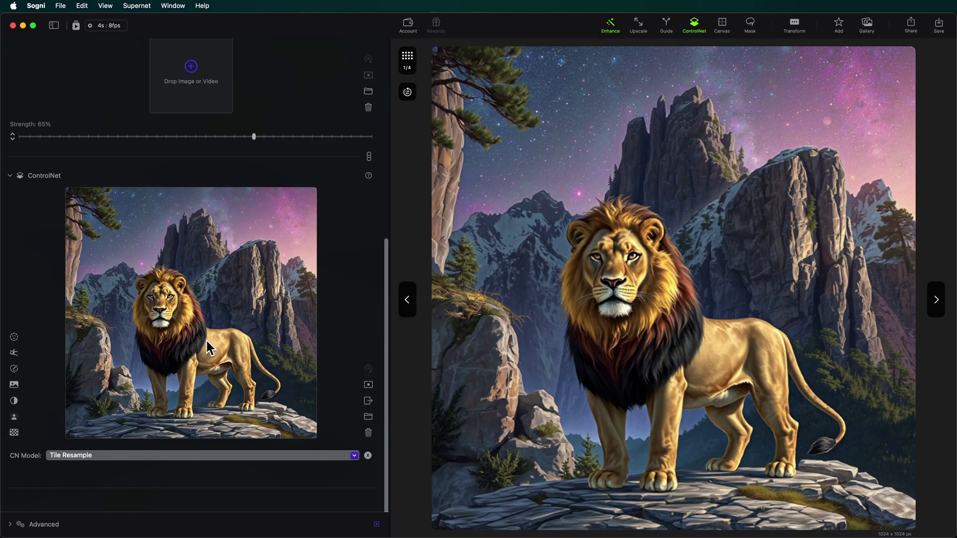
scroll(236, 357, up, 10)
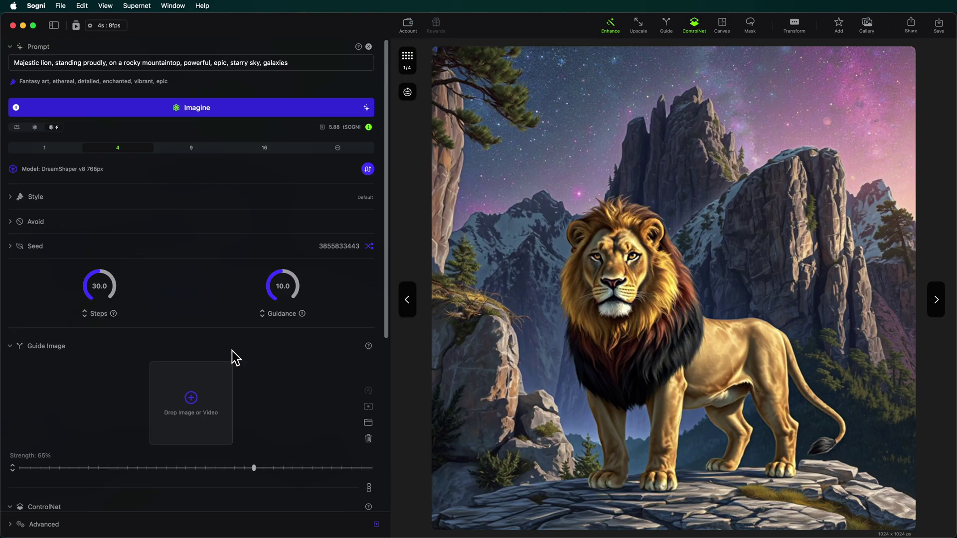
click(263, 114)
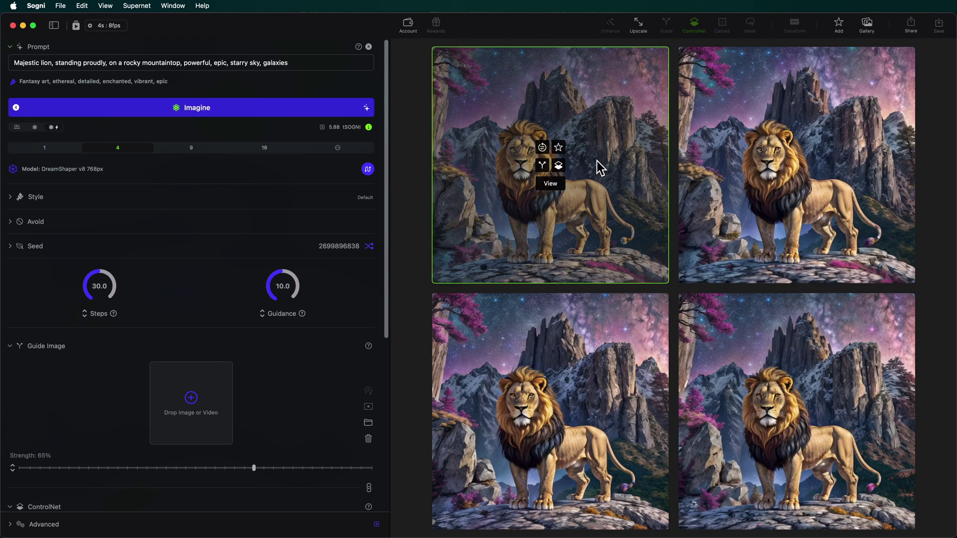
Enhance the first magenta-tree lion to 1024 x 1024 and add it to favorites
click(597, 160)
click(610, 25)
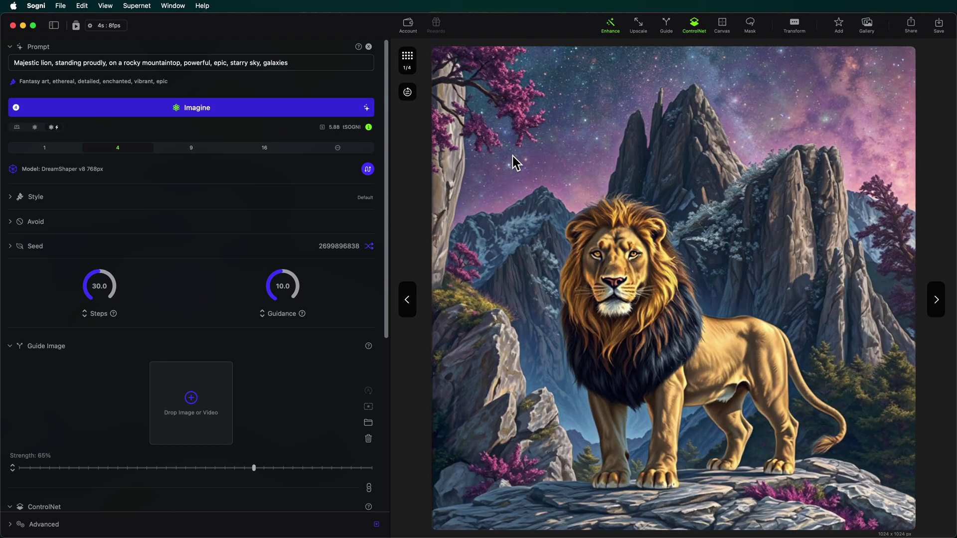
click(839, 25)
Load the Sogni logo PNG from Finder as the ControlNet reference, masked to white-on-black lettering
key(super+Tab)
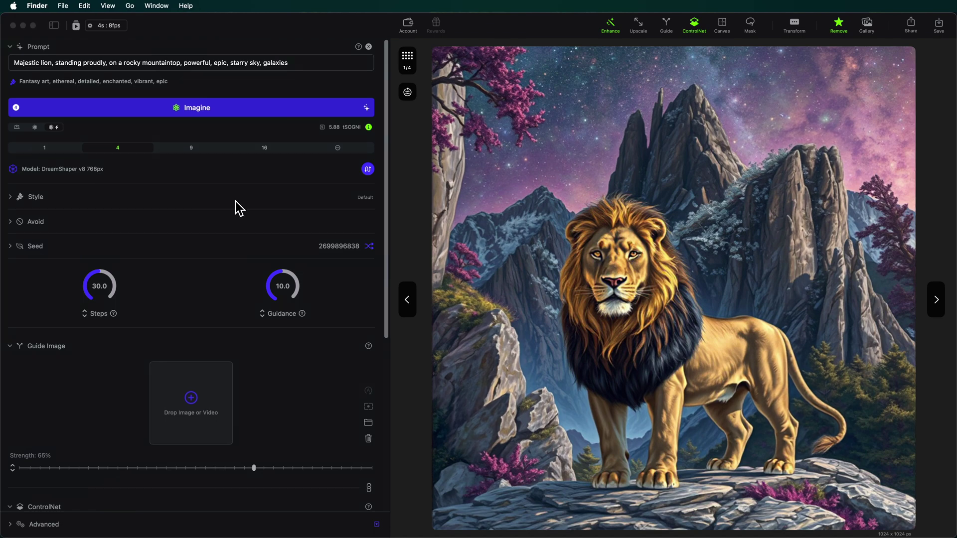
scroll(239, 204, down, 10)
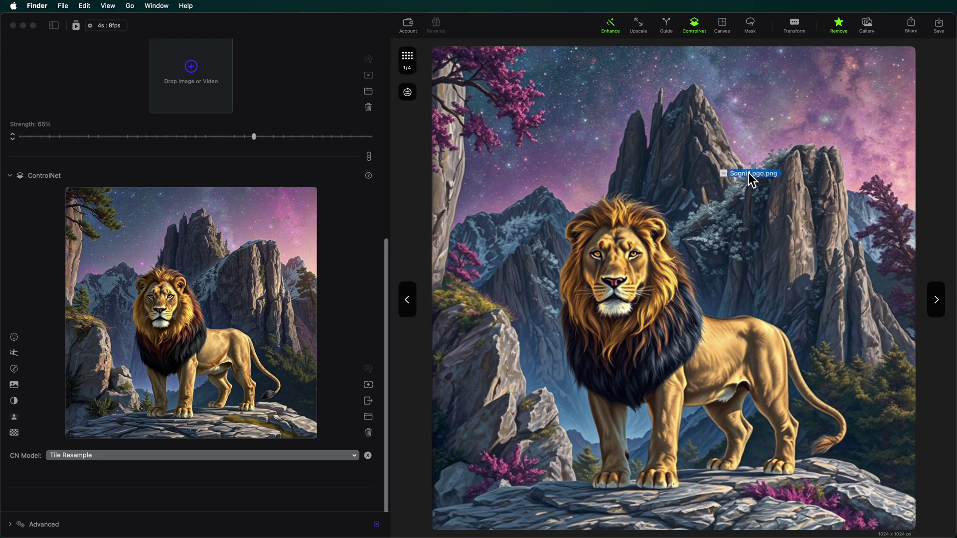
drag(723, 172, 152, 242)
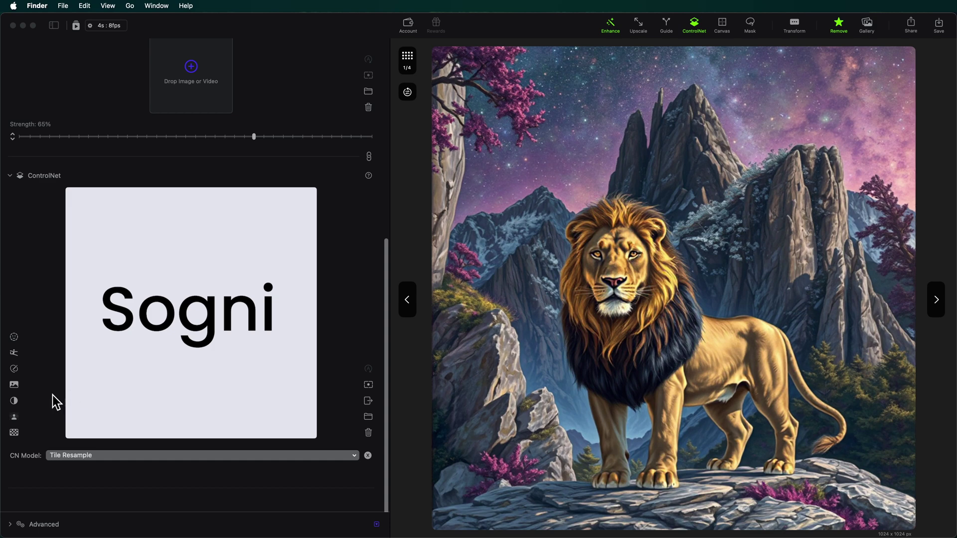
click(15, 416)
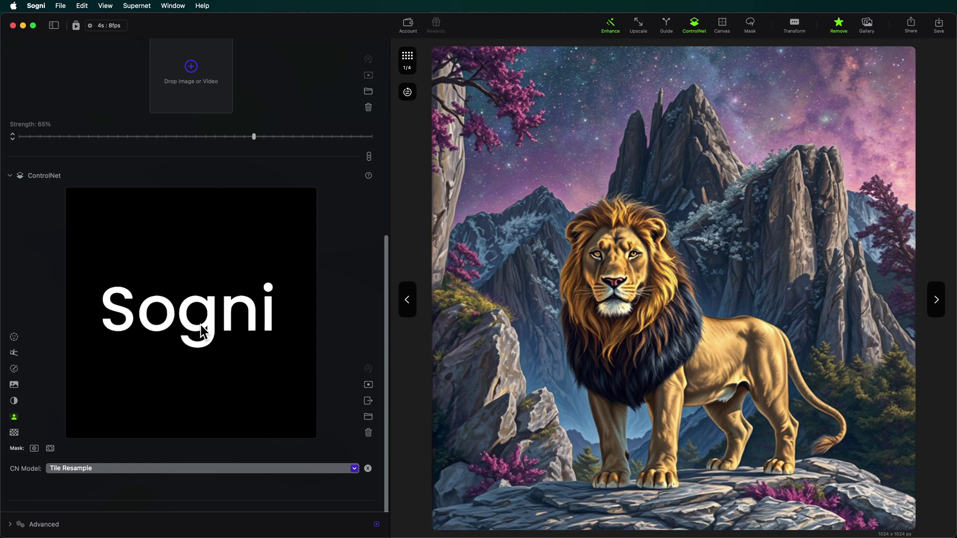
scroll(82, 465, up, 10)
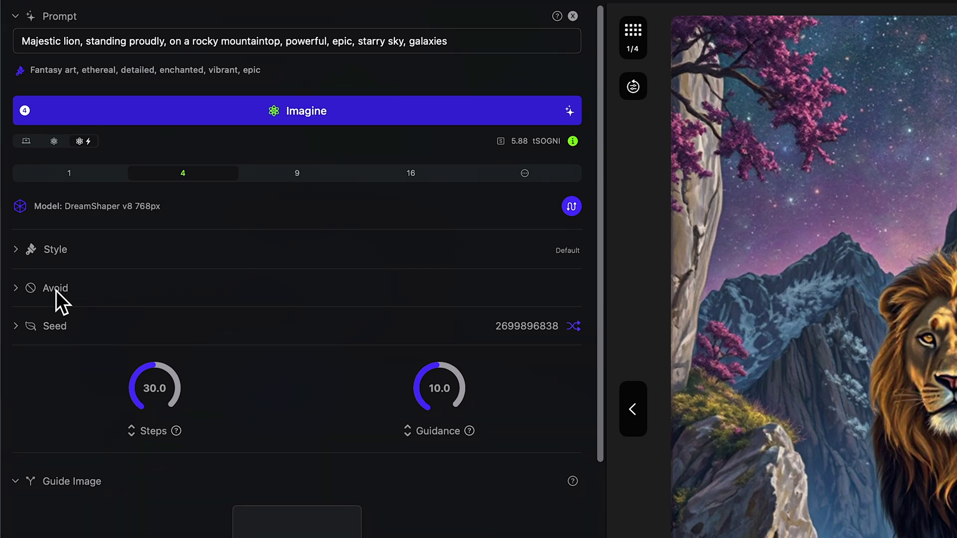
Delete the Avoid terms from 'cropped' to 'daylight' so the list ends at signature
click(56, 291)
drag(107, 343, 64, 343)
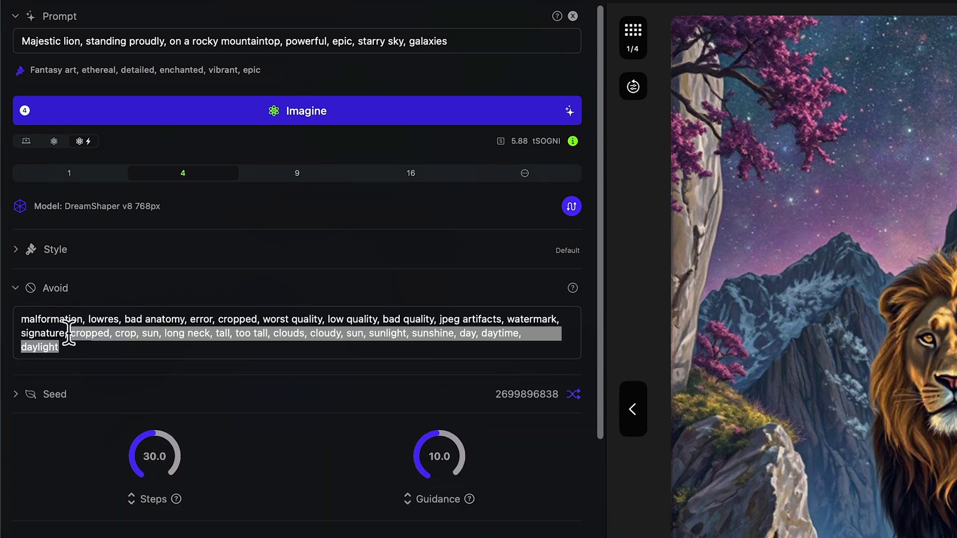
key(BackSpace)
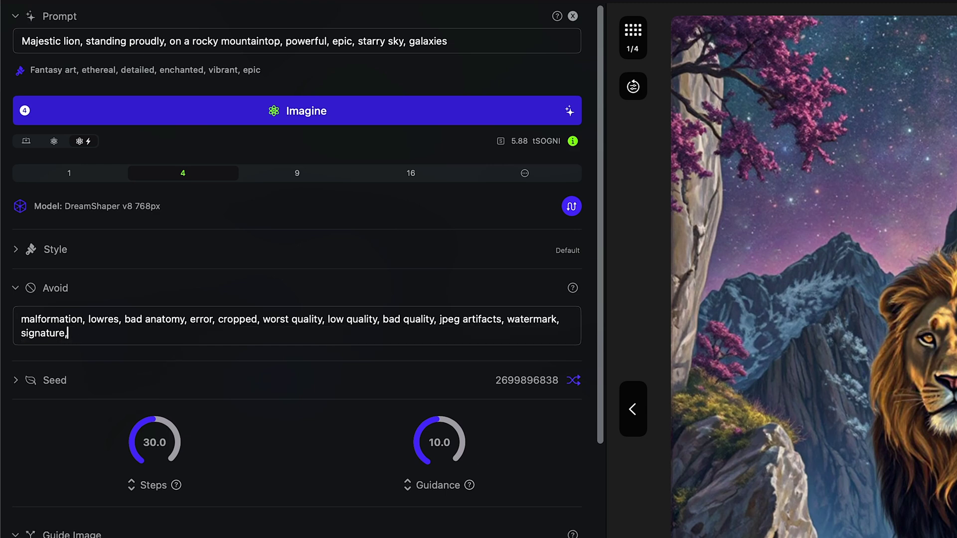
click(21, 288)
Keep the Default style preset with style 'intricate details, breathtaking, amazing, award-winning'
click(53, 249)
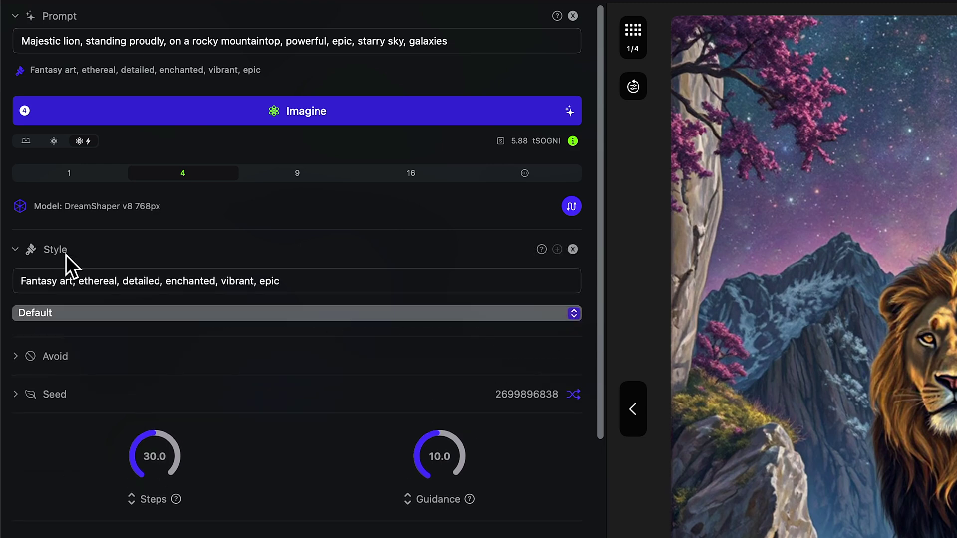
click(108, 312)
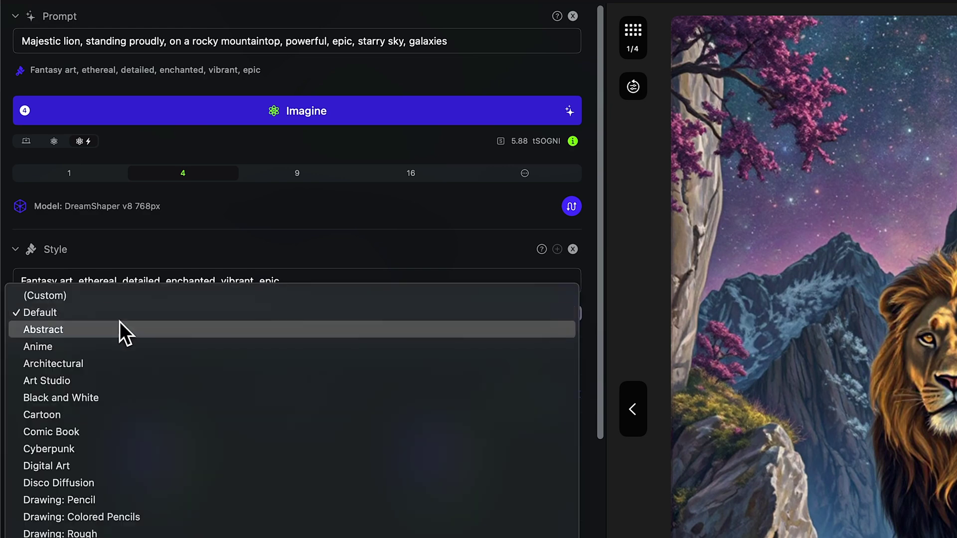
click(109, 312)
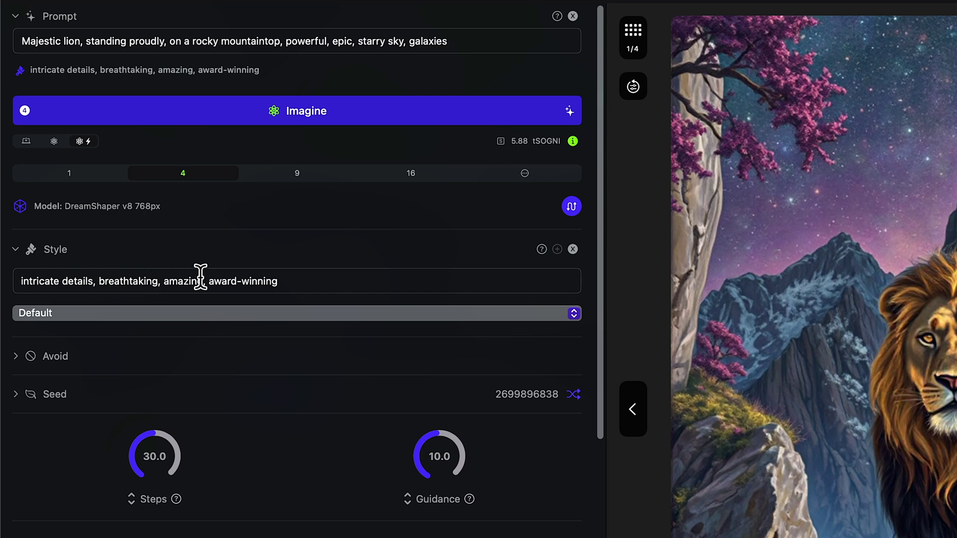
click(52, 248)
Paste the liquid metal prompt and generate four liquid-metal Sogni logo renders
triple_click(289, 41)
text(Liquid metal, fluid dynamics, chrome finish, reflective, smooth gradients, abstract, high contrast, flowing shapes)
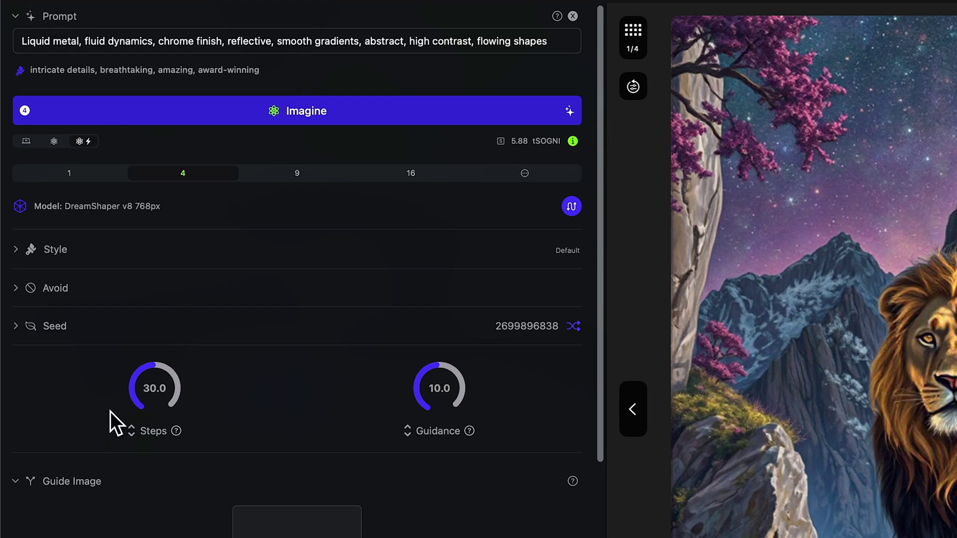
click(71, 481)
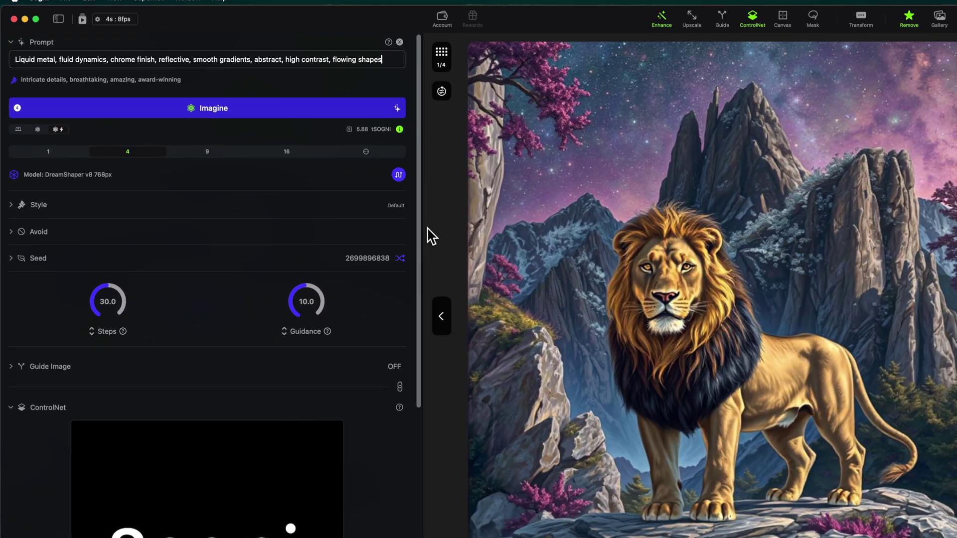
drag(562, 281, 291, 284)
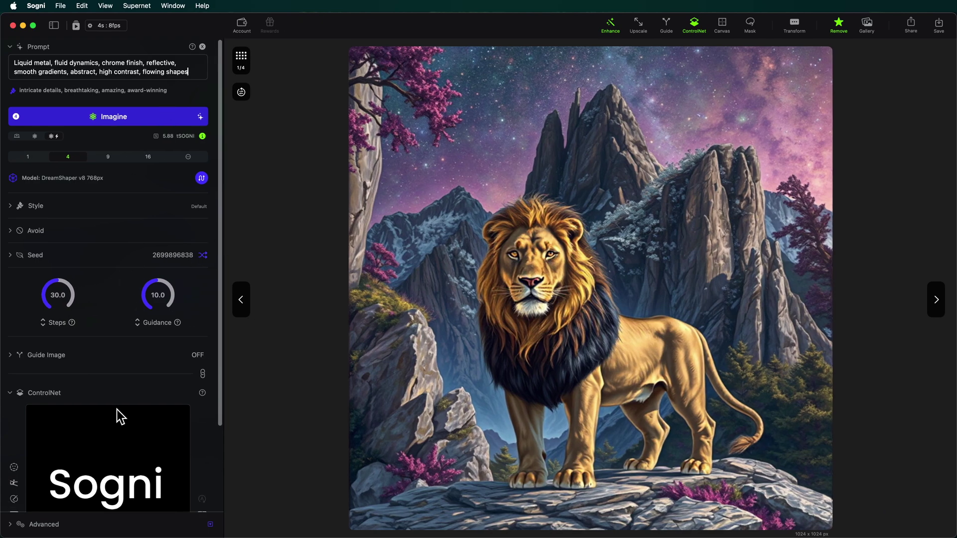
click(139, 113)
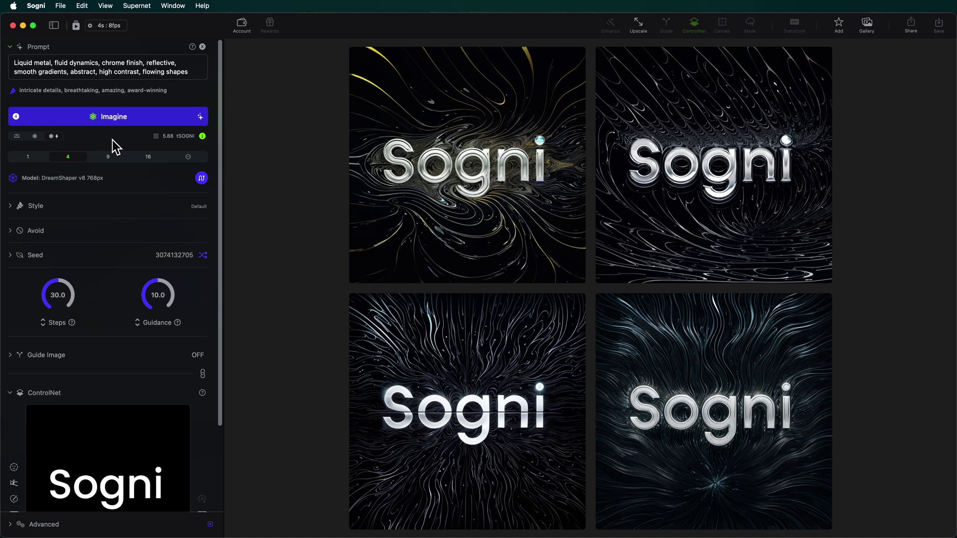
mouse_move(716, 336)
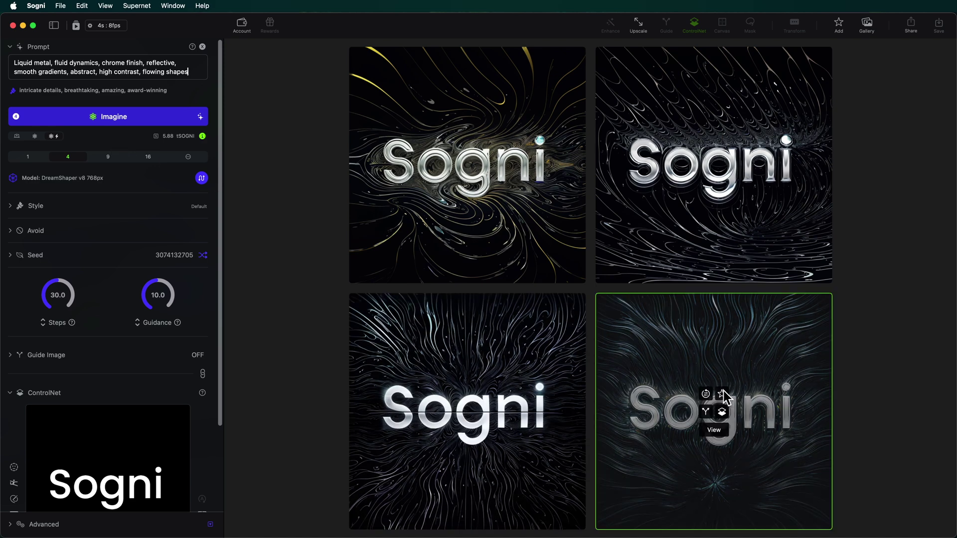
Invert the ControlNet logo to black-on-white and generate four lighter liquid-metal images
scroll(17, 277, down, 5)
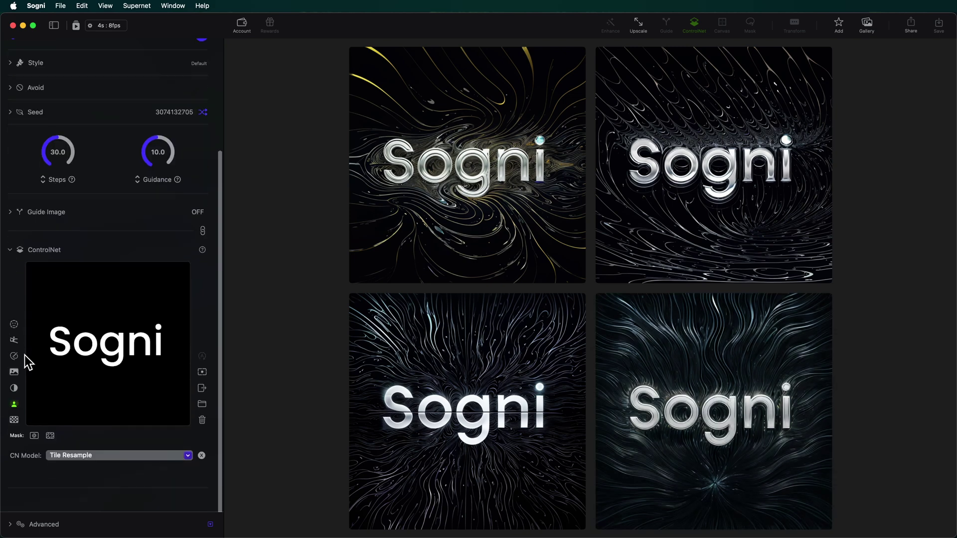
click(14, 388)
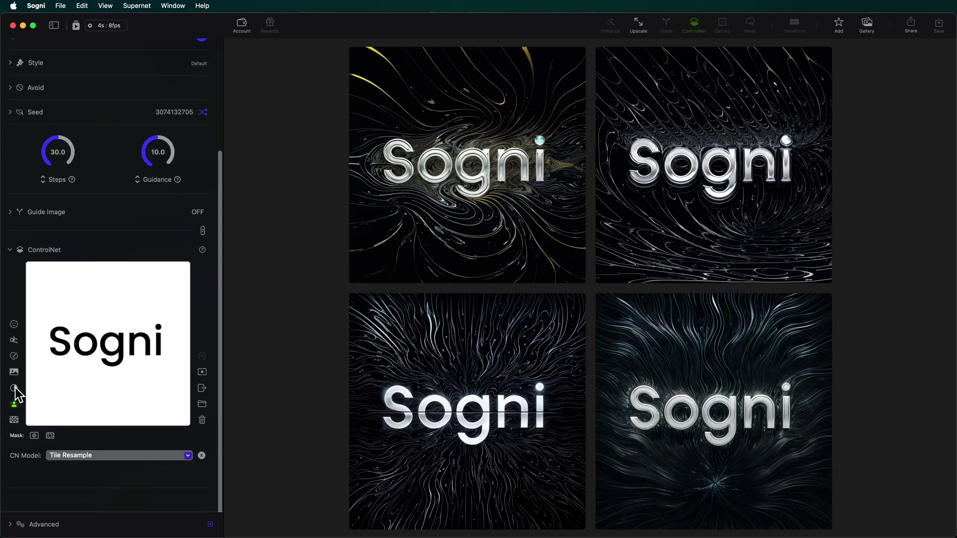
scroll(100, 224, up, 5)
click(136, 117)
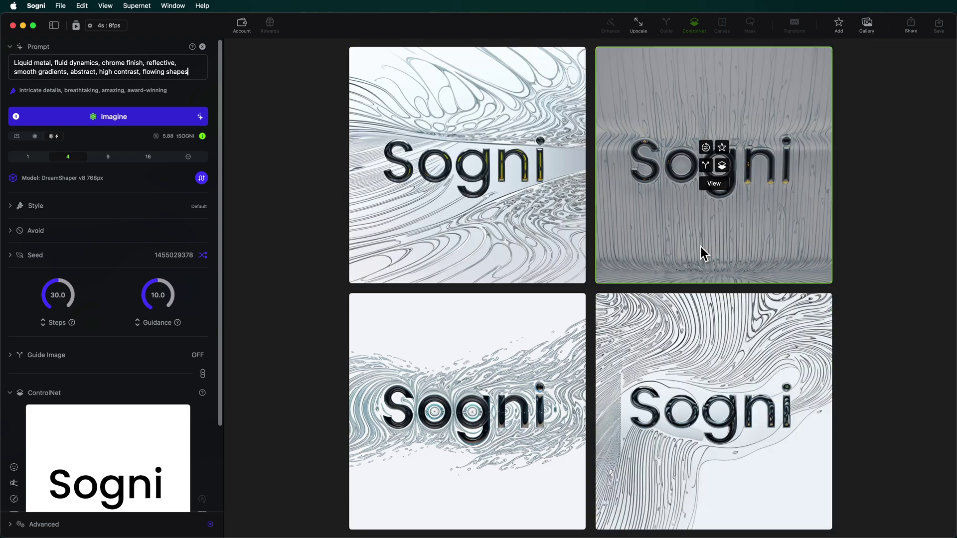
mouse_move(516, 228)
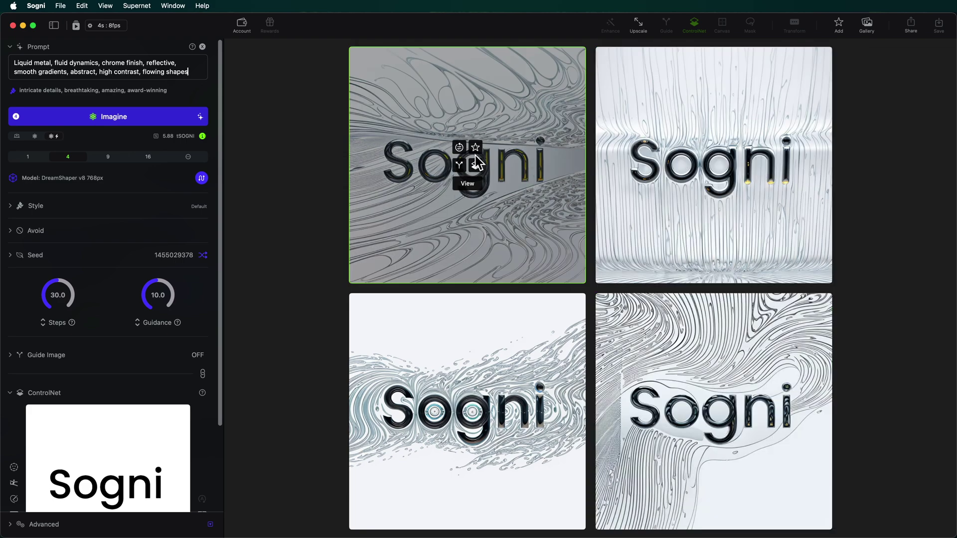
Replace the Sogni prompt with the circuit board description copied from TypingMind
key(super+Tab)
key(super+Tab)
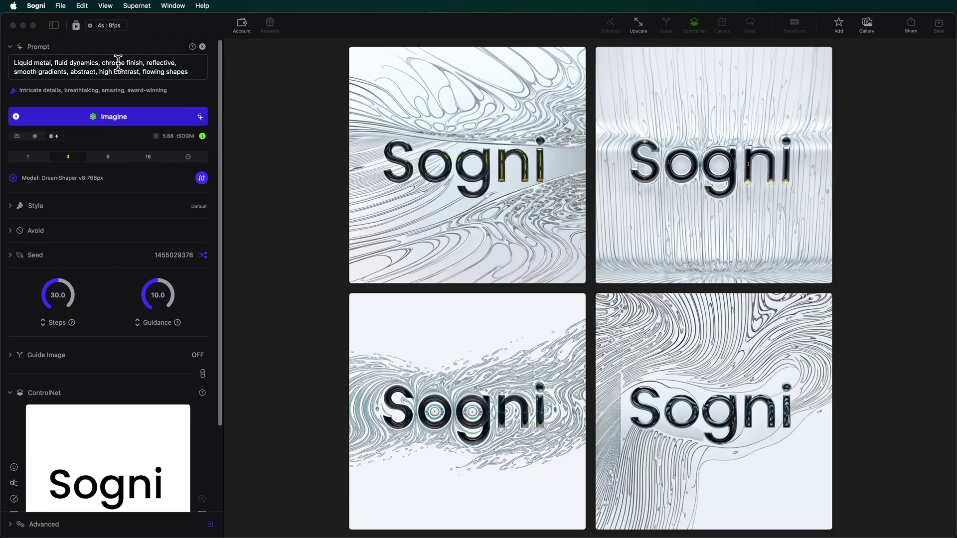
key(super+a)
text(Circuit board, technological, intricate lines, green and black, motherboard, digital, futuristic, connections)
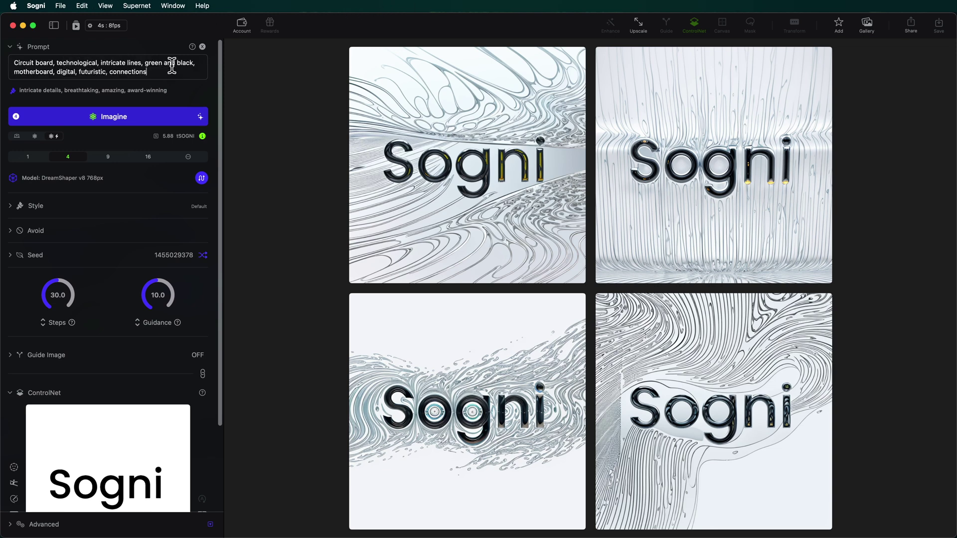
Invert the ControlNet logo back to white-on-black and generate four green circuit-board logo images
scroll(16, 342, down, 5)
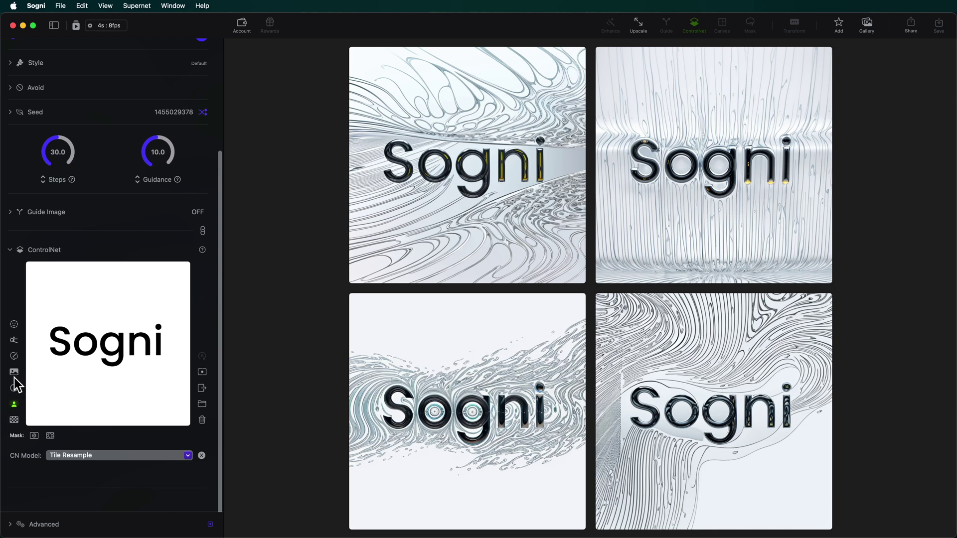
click(14, 388)
scroll(15, 363, up, 5)
click(86, 121)
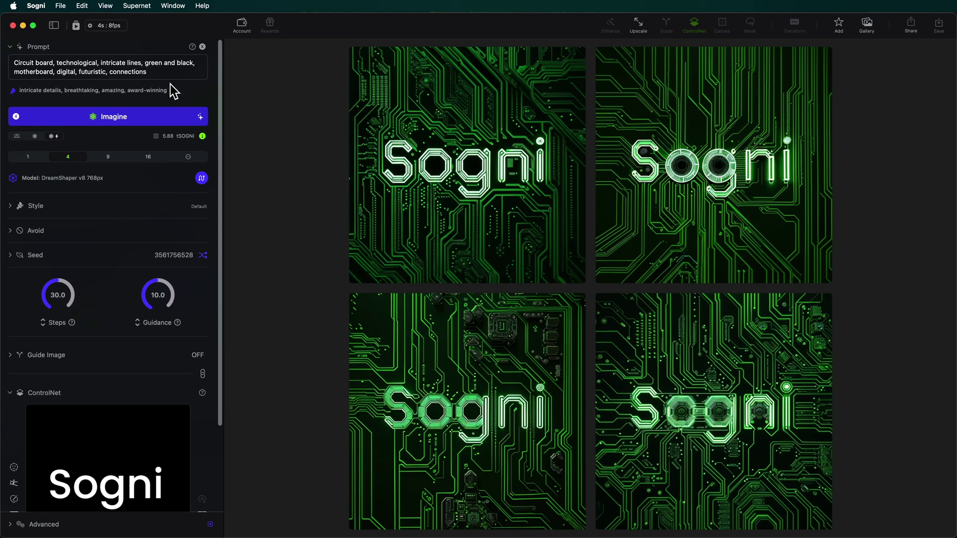
mouse_move(461, 131)
Paste the 'Crystallized structure, geometric, facets, gemstone' prompt and generate dark crystal versions of the logo
key(super+a)
text(Crystallized structure, geometric, facets, gemstone, reflective, sharp edges, light refraction, angular)
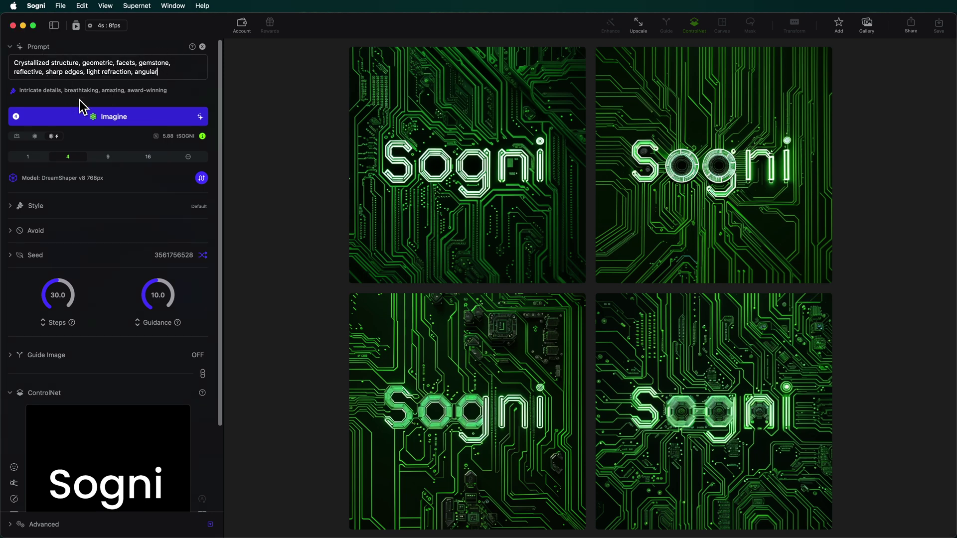
click(144, 116)
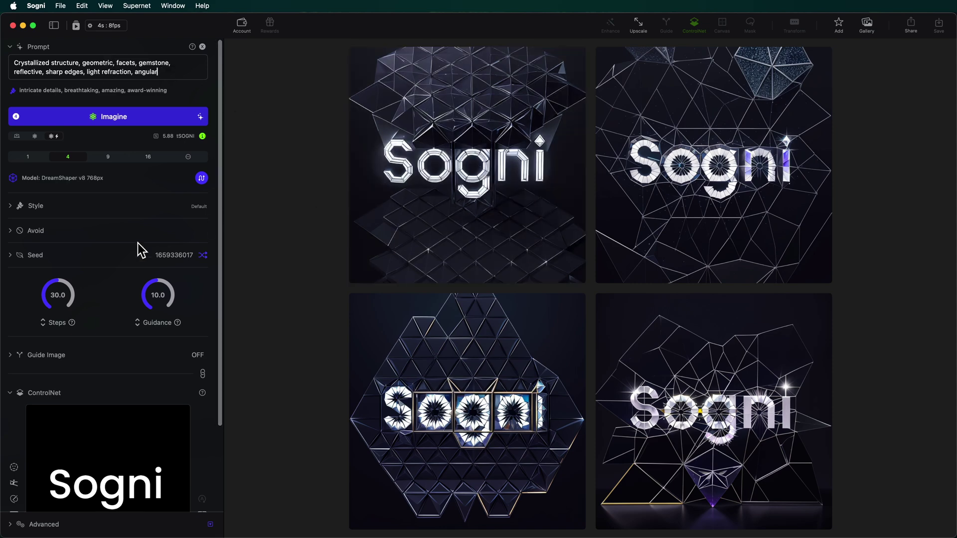
Invert the ControlNet logo to black-on-white and regenerate the crystal logos as pale icy images
scroll(79, 359, down, 5)
click(24, 399)
scroll(60, 250, up, 5)
click(100, 118)
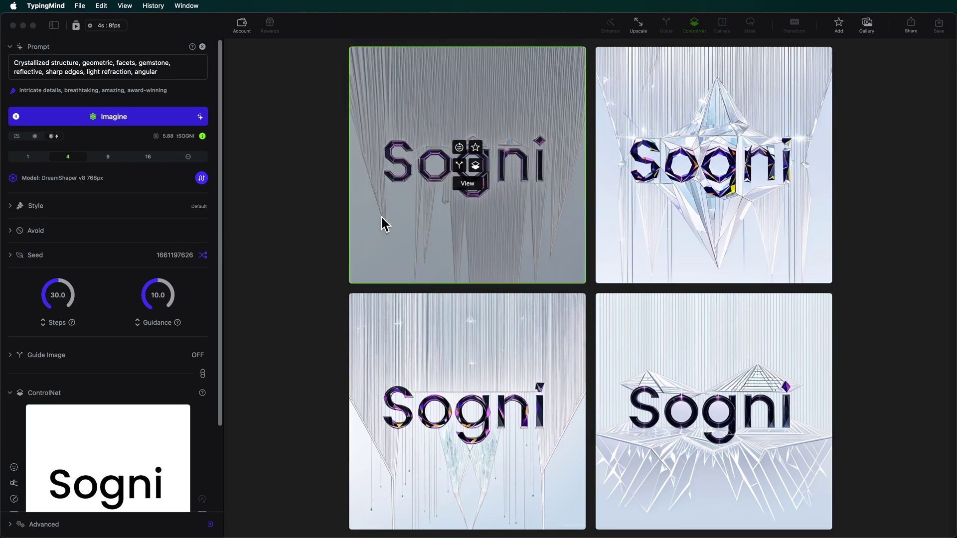
click(477, 201)
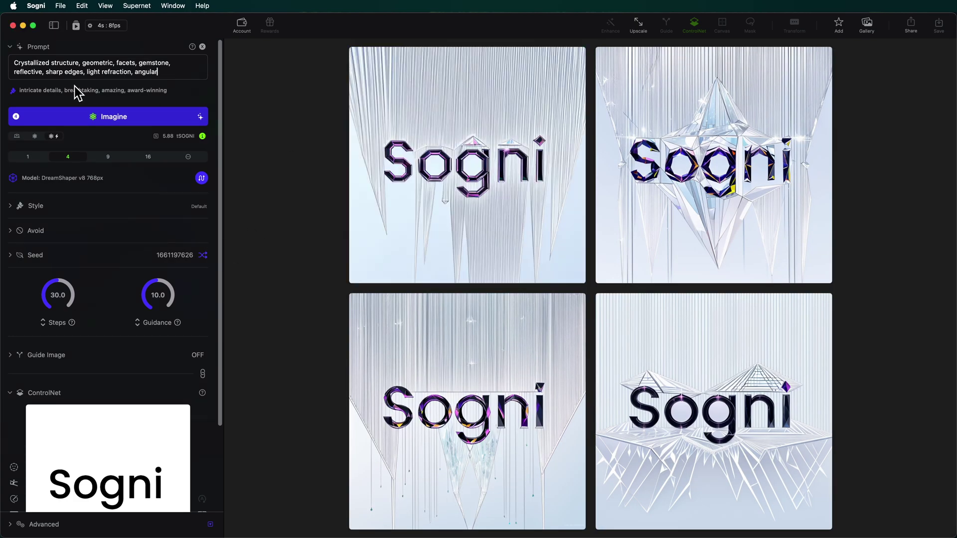
Replace the crystal prompt with the smoke and ink description and generate pale smoke versions
triple_click(89, 62)
text(Smoke and ink, ethereal, wispy forms, monochromatic, dark background, mysterious, flowing, abstract)
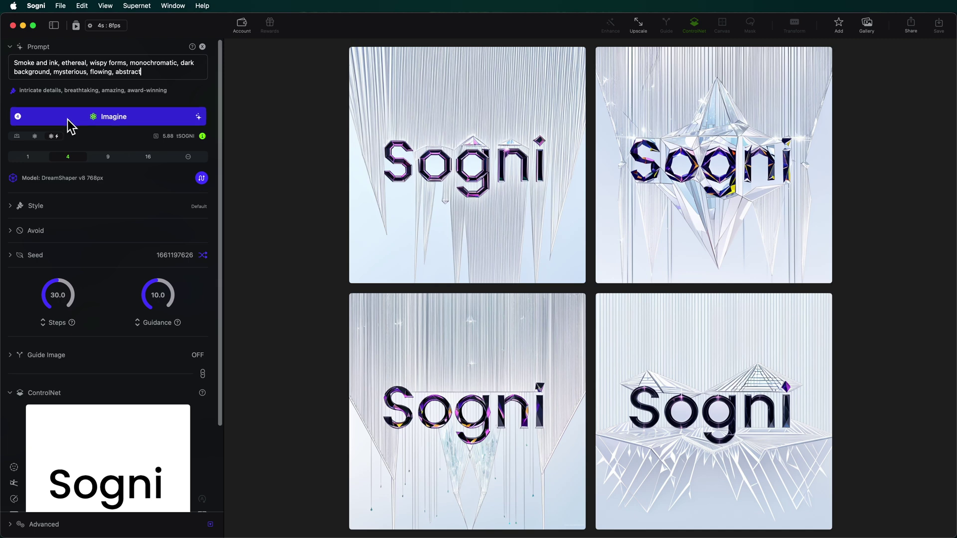
click(68, 118)
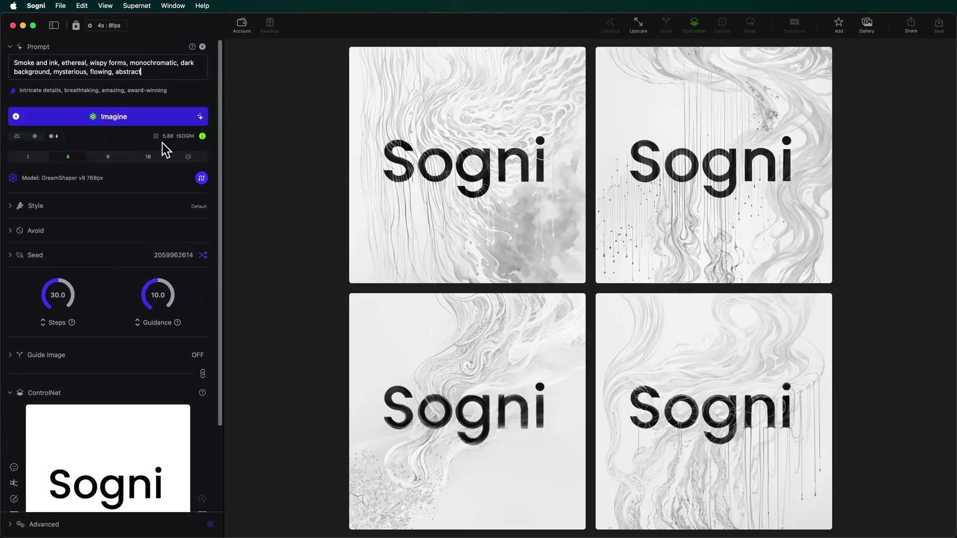
Invert the ControlNet logo to white-on-black and regenerate dark smoky logos with white lettering
mouse_move(786, 444)
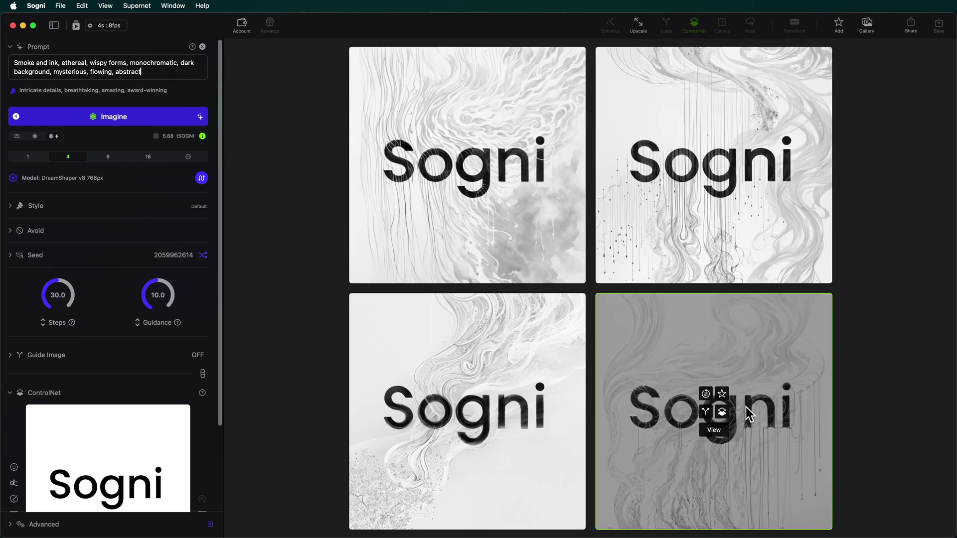
scroll(53, 327, down, 5)
click(17, 431)
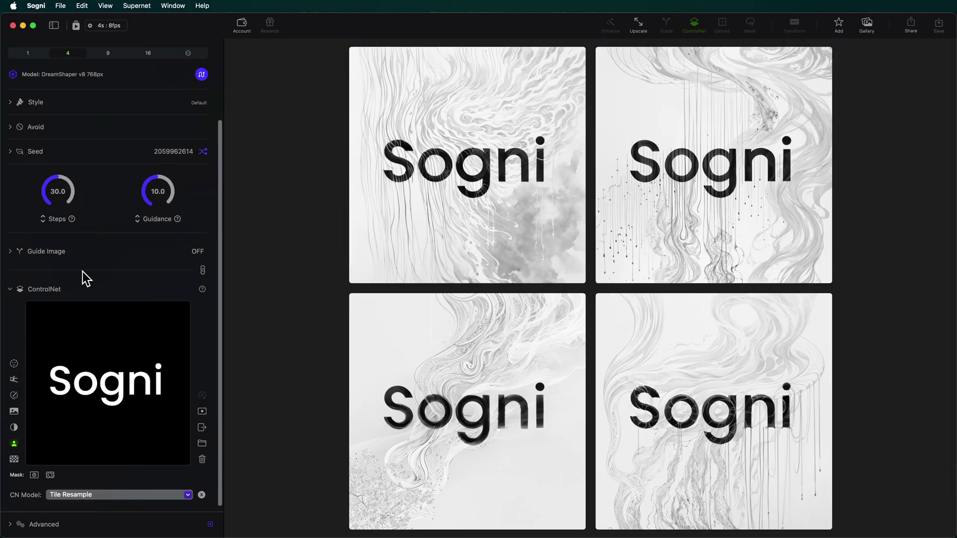
scroll(85, 277, up, 5)
click(127, 117)
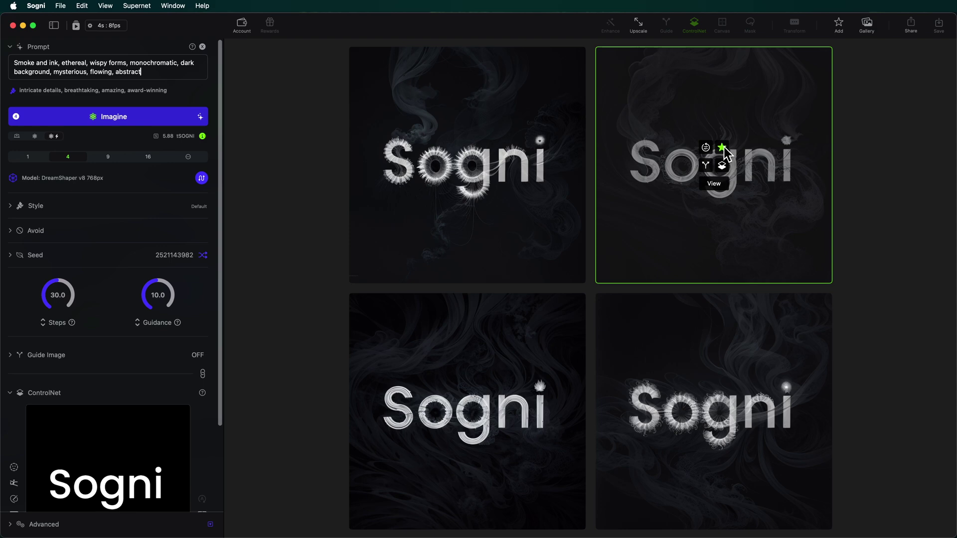
key(super+a)
Paste the 'Watercolor splash…organic shapes' prompt, invert the ControlNet logo to black-on-white, and generate four images
text(Watercolor splash, soft blends, pastel colors, artistic, brush strokes, paper texture, hand-painted, organic shapes)
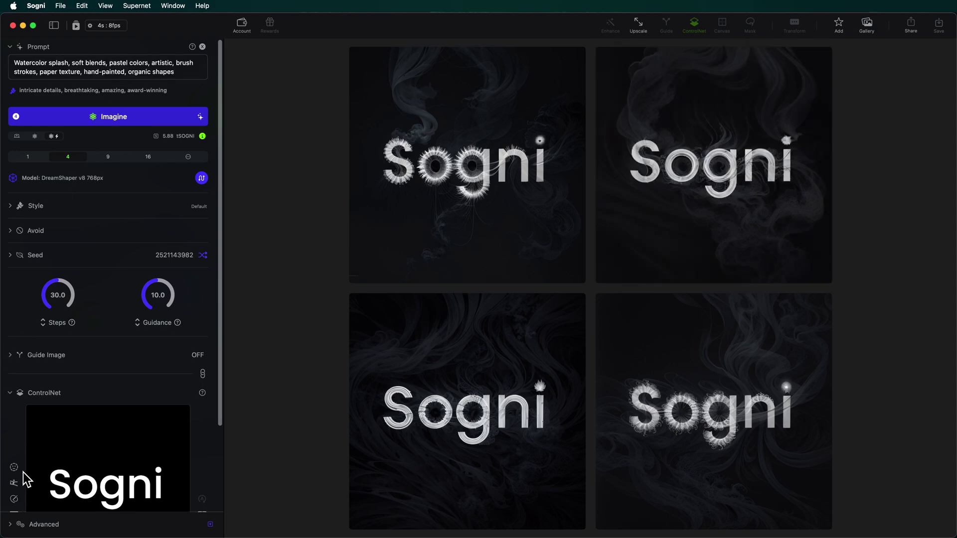
scroll(13, 473, down, 1)
scroll(14, 499, down, 1)
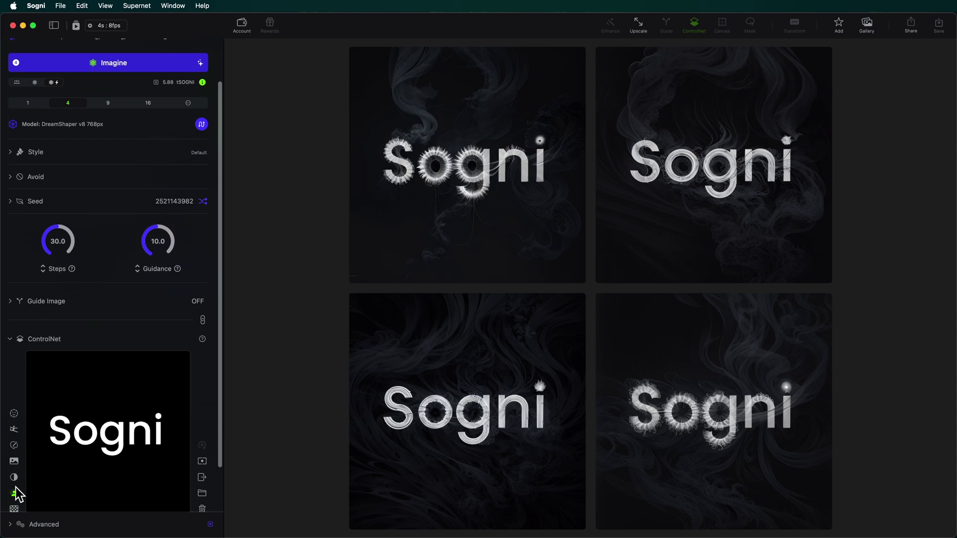
click(14, 495)
click(131, 62)
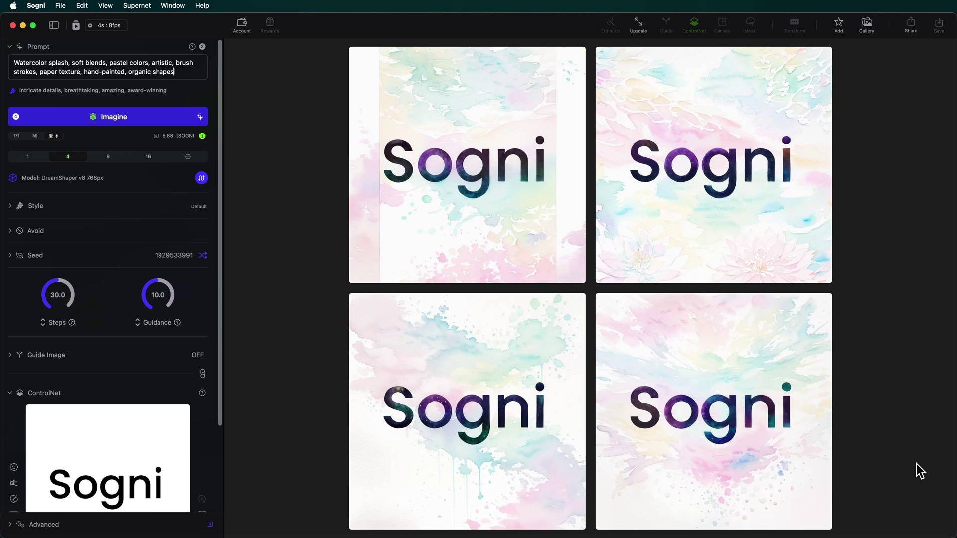
mouse_move(491, 400)
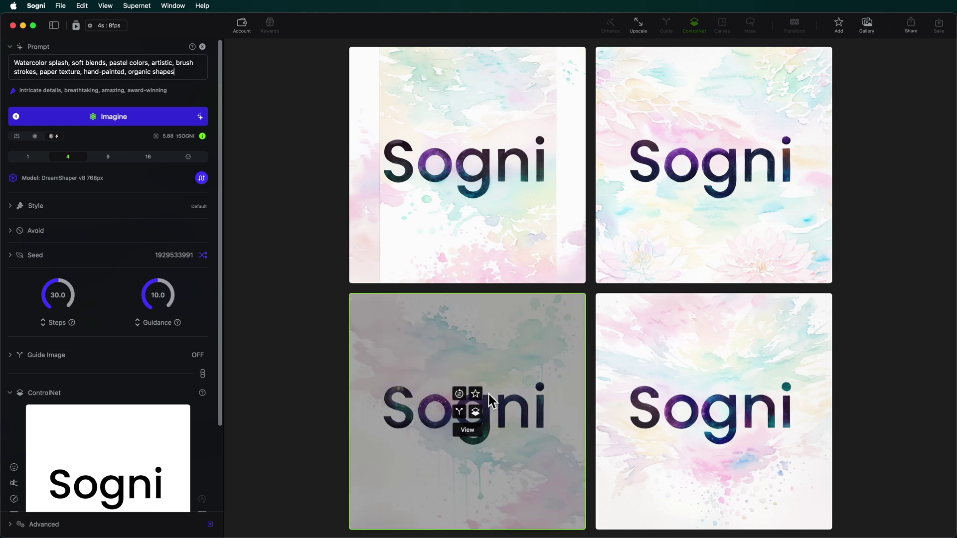